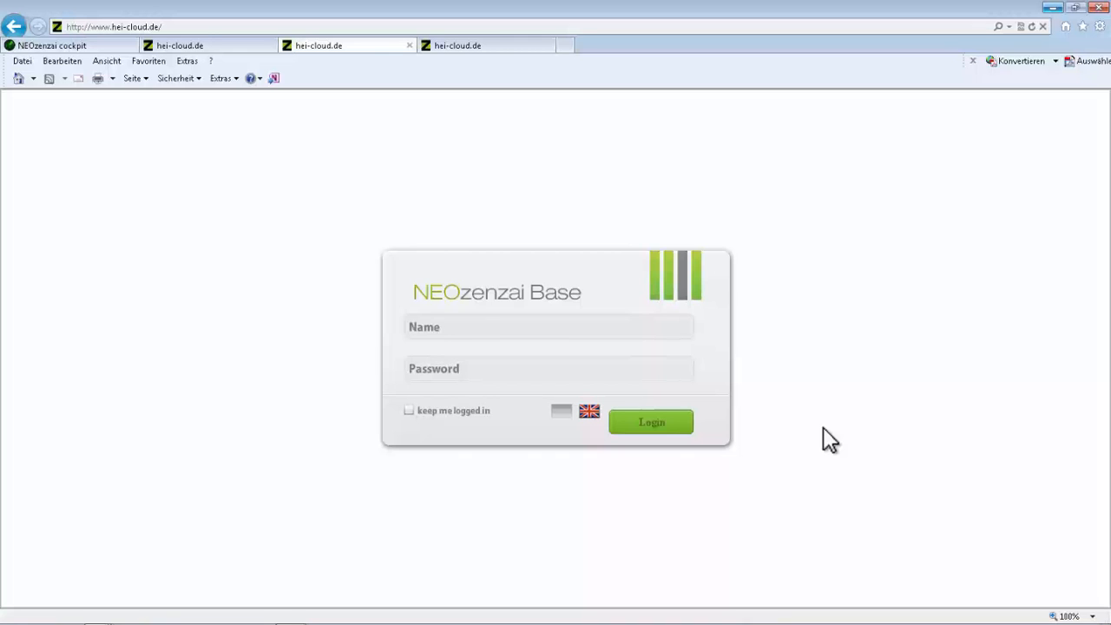
Log in to NEOzenzai Base with the account name and password
left_click(417, 327)
type("HDService")
key("Tab")
type("***********")
key("Return")
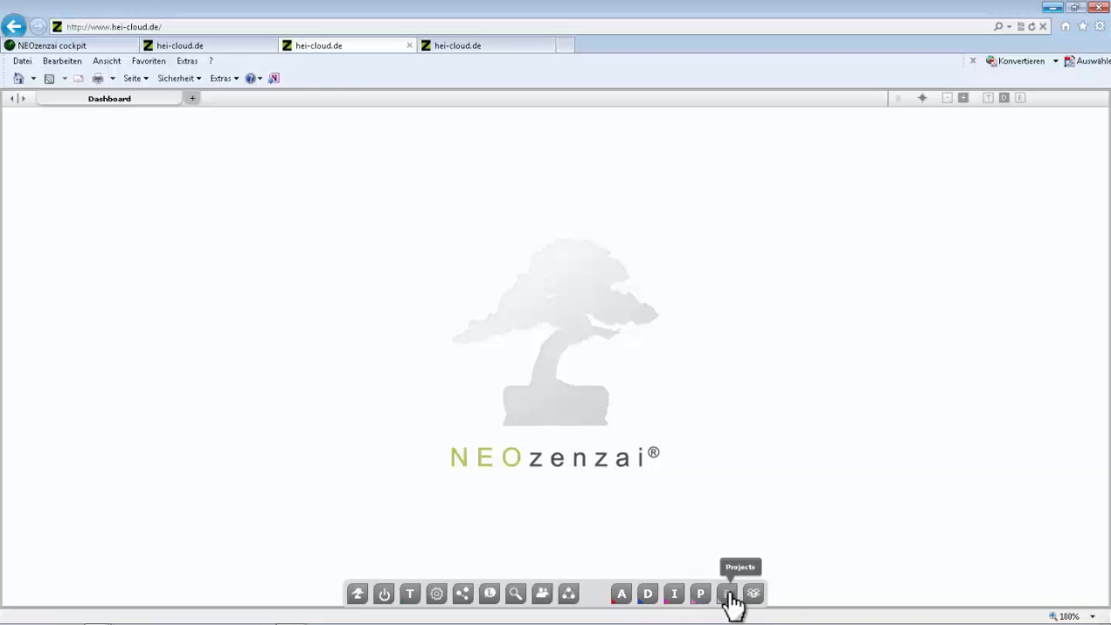
Open the Special_August project from Demonstrations in a new workspace and view the actions available for its Monthly_Special_Sale node
left_click(730, 595)
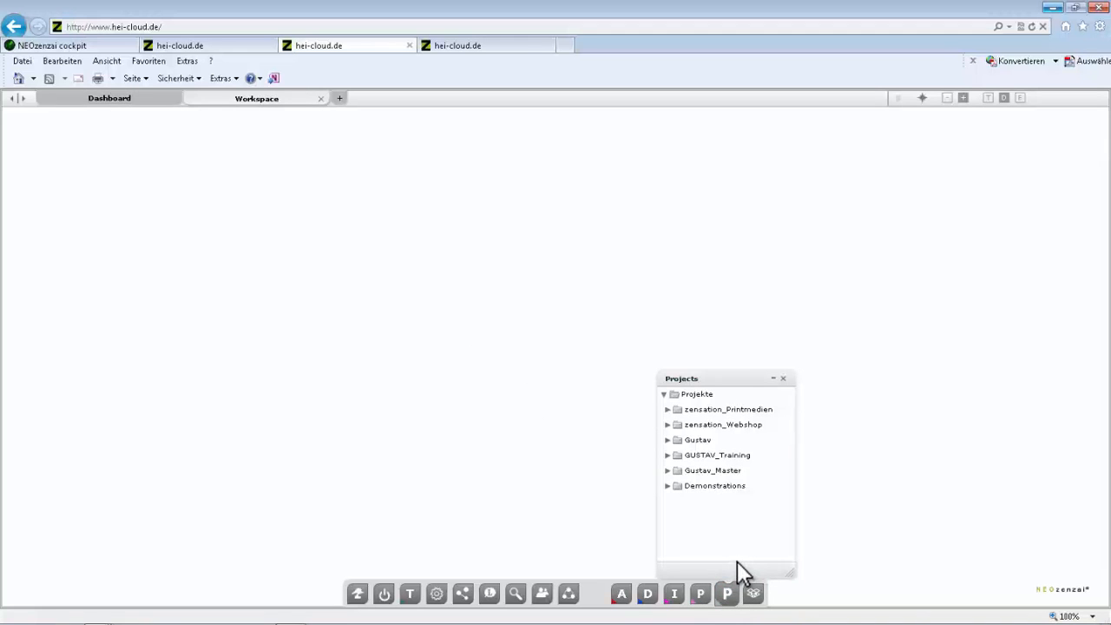
left_click(668, 486)
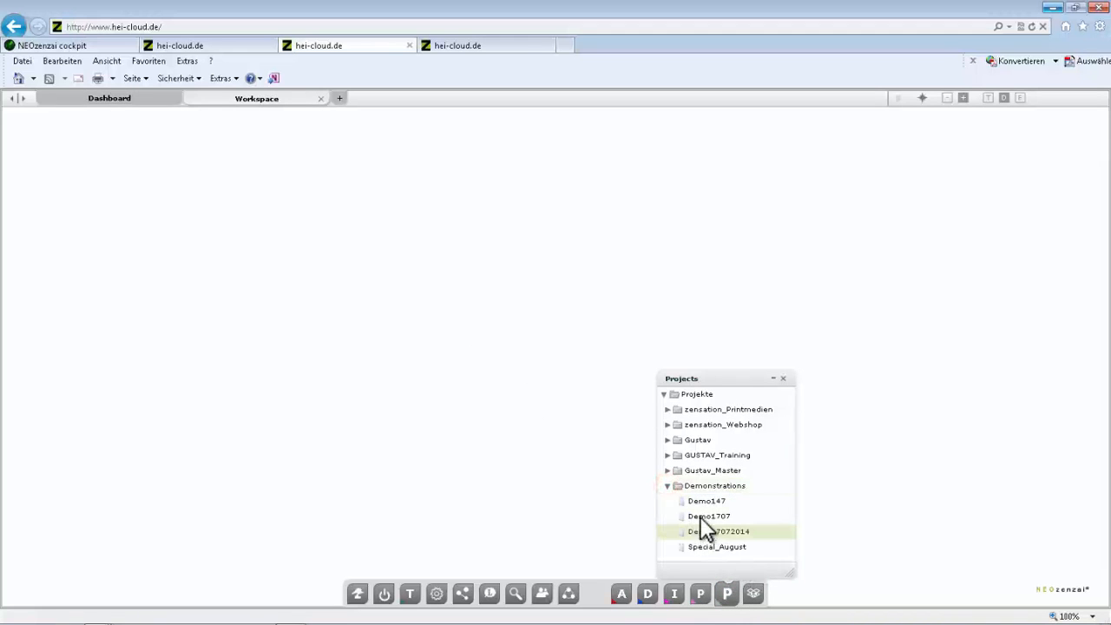
left_click(703, 546)
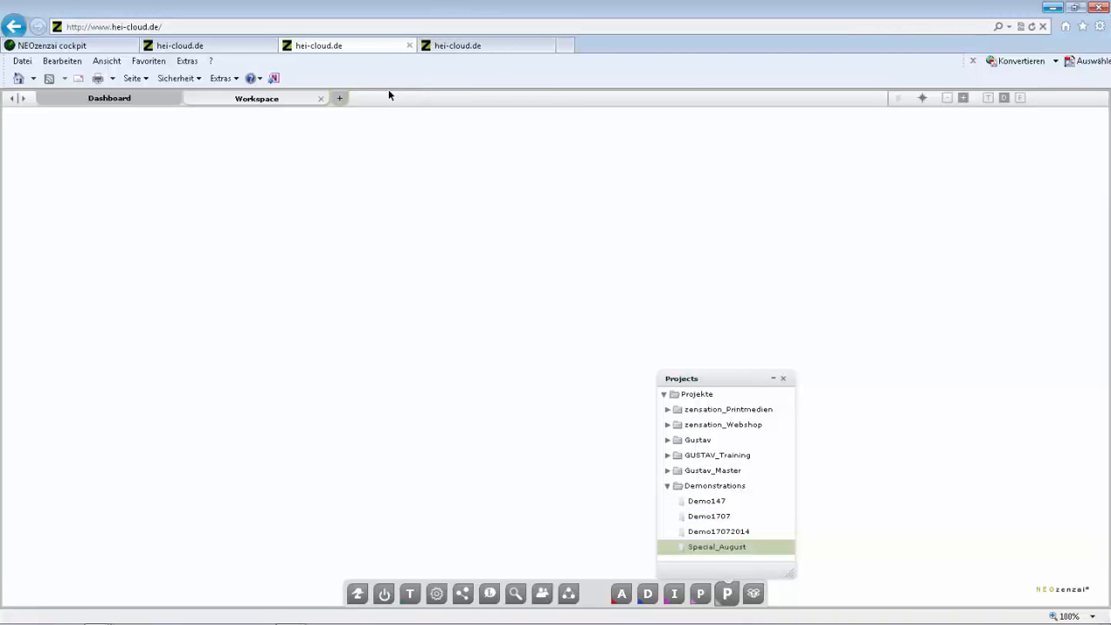
left_click_drag(703, 546, 375, 101)
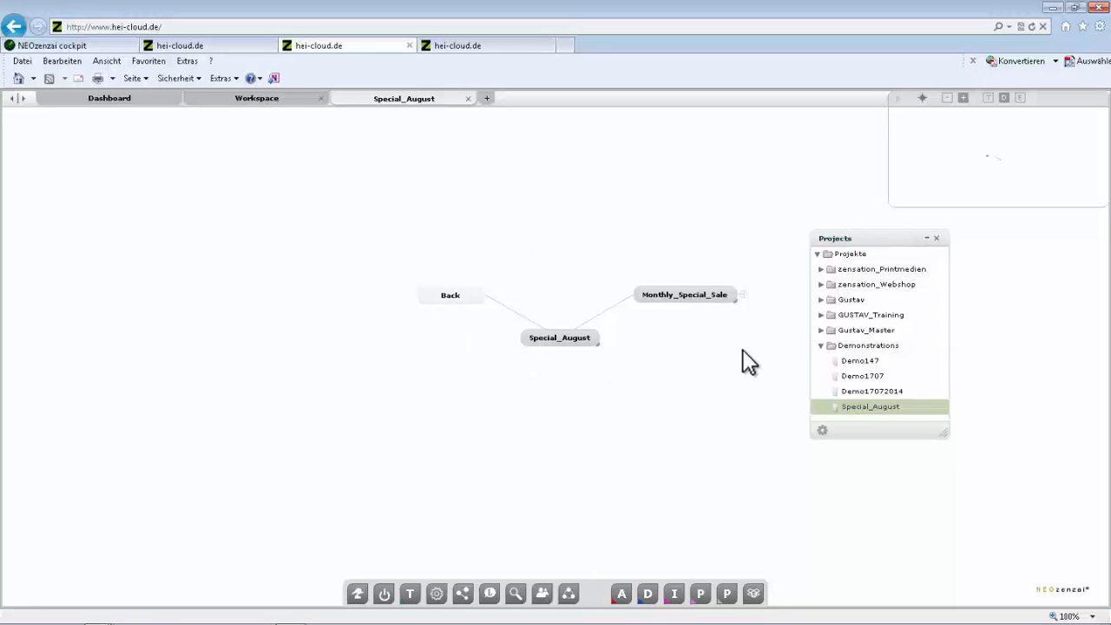
left_click(735, 302)
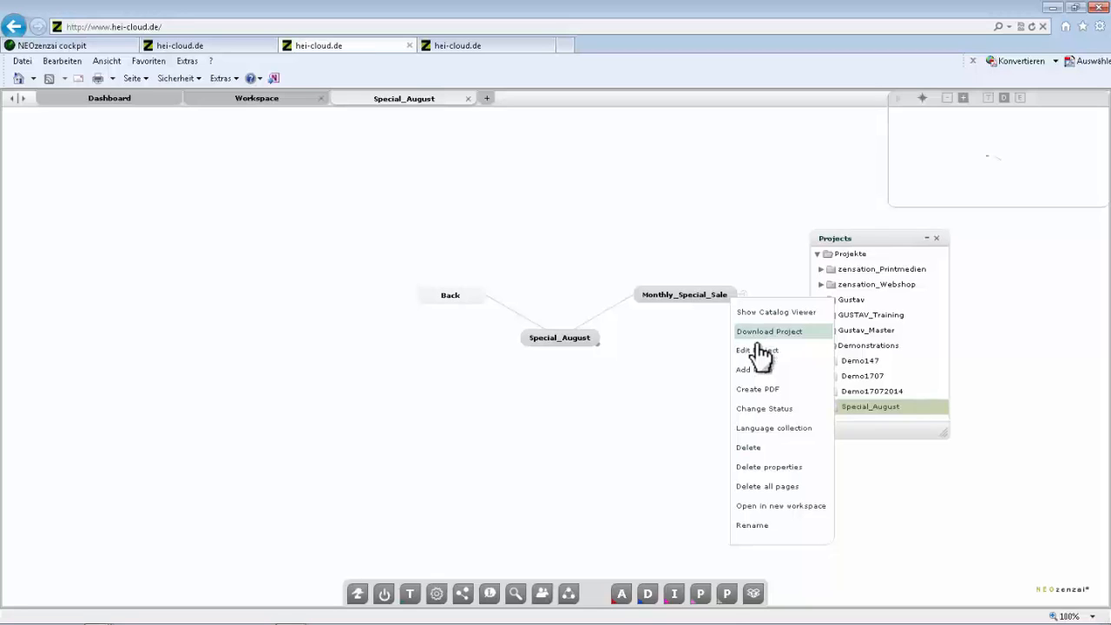
left_click(748, 393)
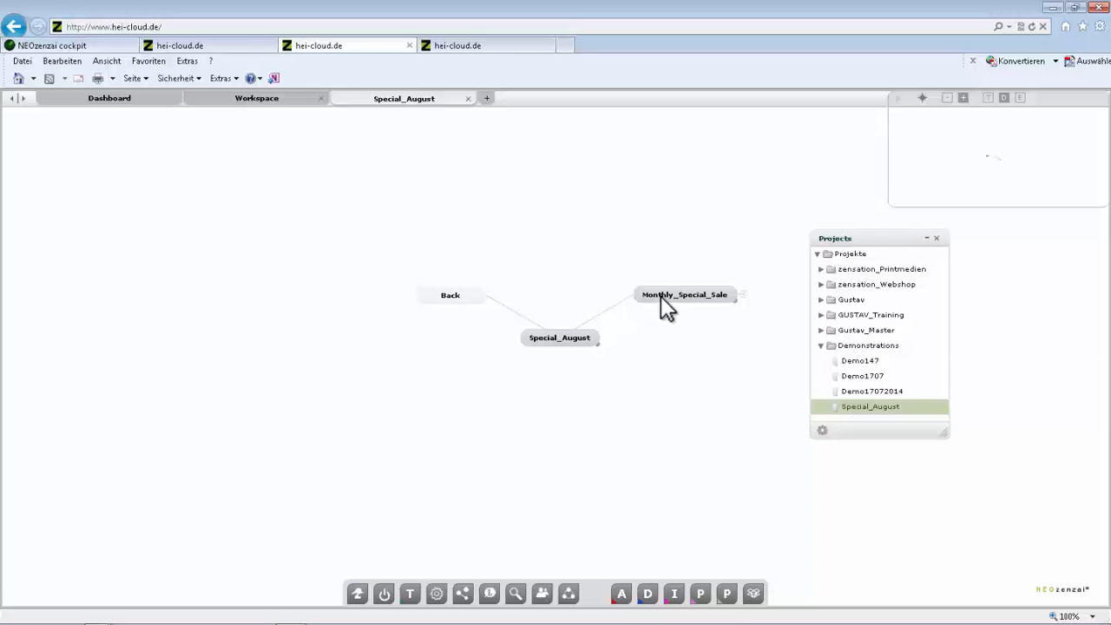
Open the DB_Gustav project from the Gustav_Master folder in a new workspace
left_click(821, 330)
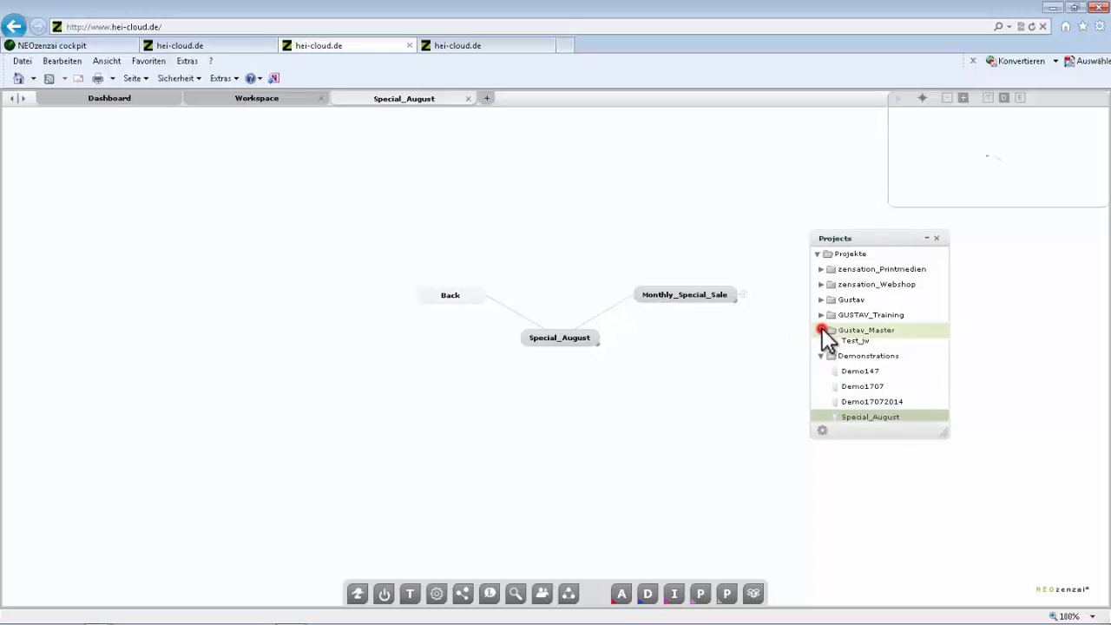
left_click(856, 360)
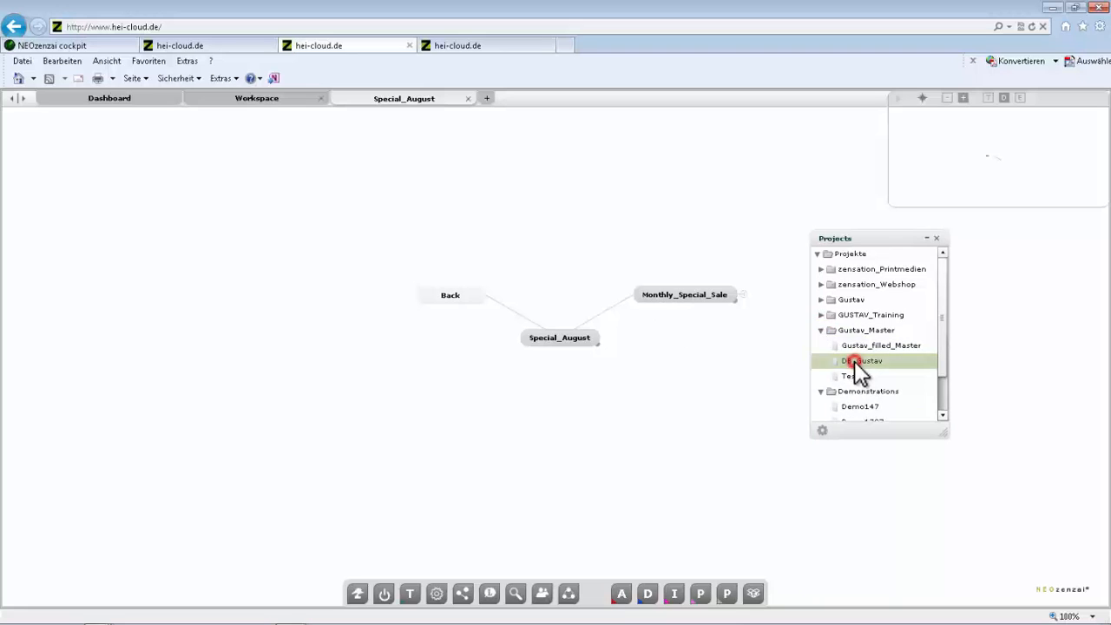
left_click(488, 98)
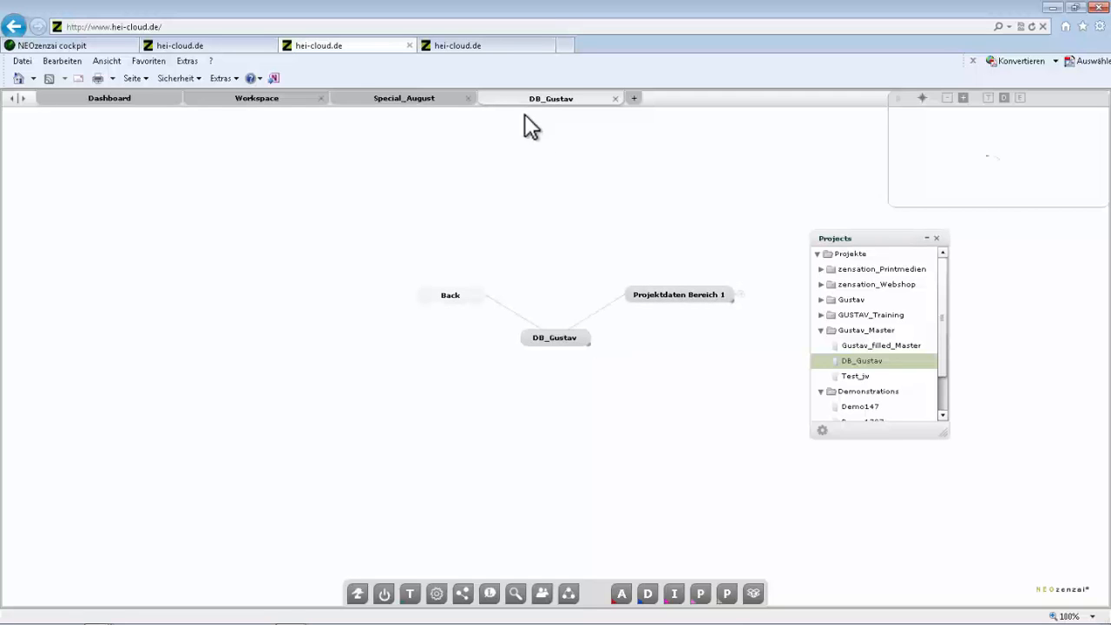
Expand Projektdaten Bereich 1 and its first DropBox node to view the products assigned to the DB_Gustav project
left_click(739, 295)
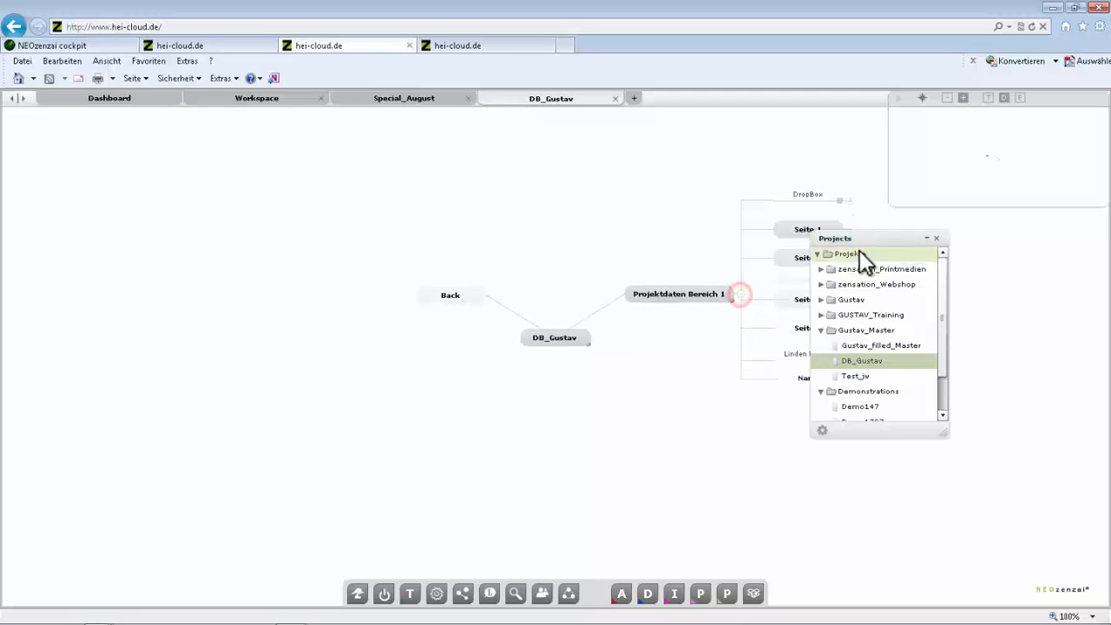
left_click_drag(877, 238, 305, 190)
left_click(910, 139)
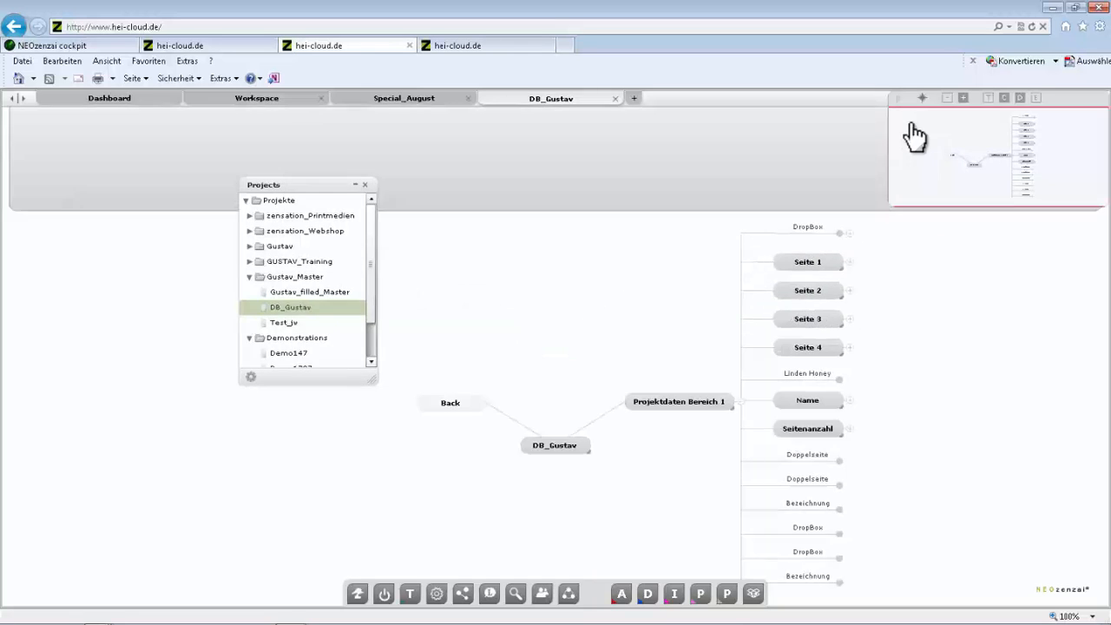
left_click(849, 233)
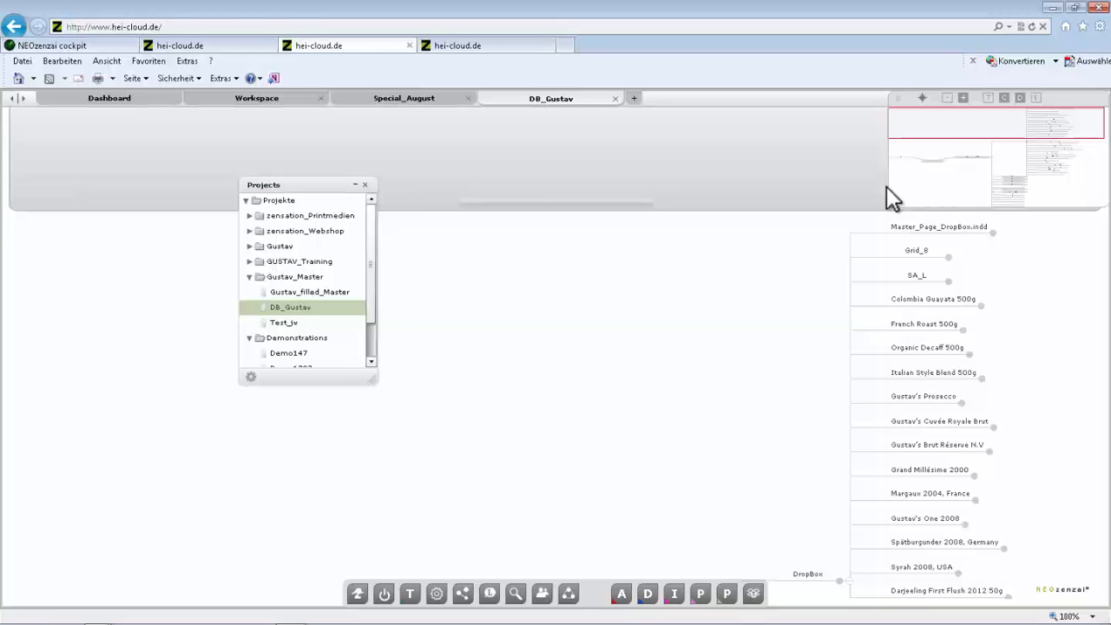
left_click(973, 125)
left_click_drag(974, 126, 981, 171)
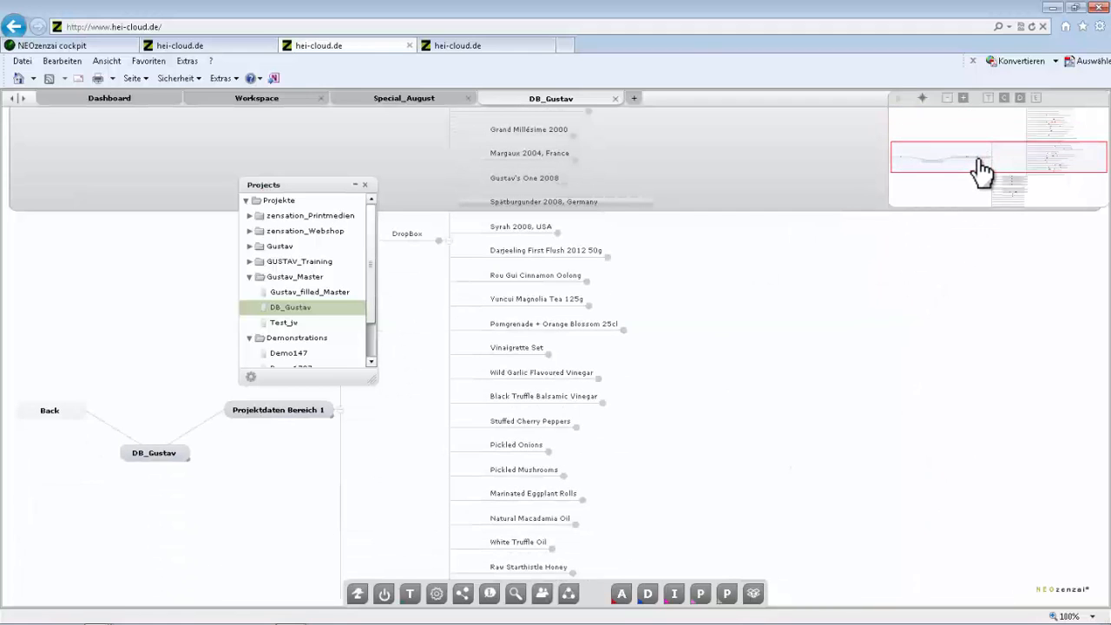
Close the Projects window, show Projektdaten Bereich 1 in the Catalog Viewer and turn to pages 2-3
left_click(367, 186)
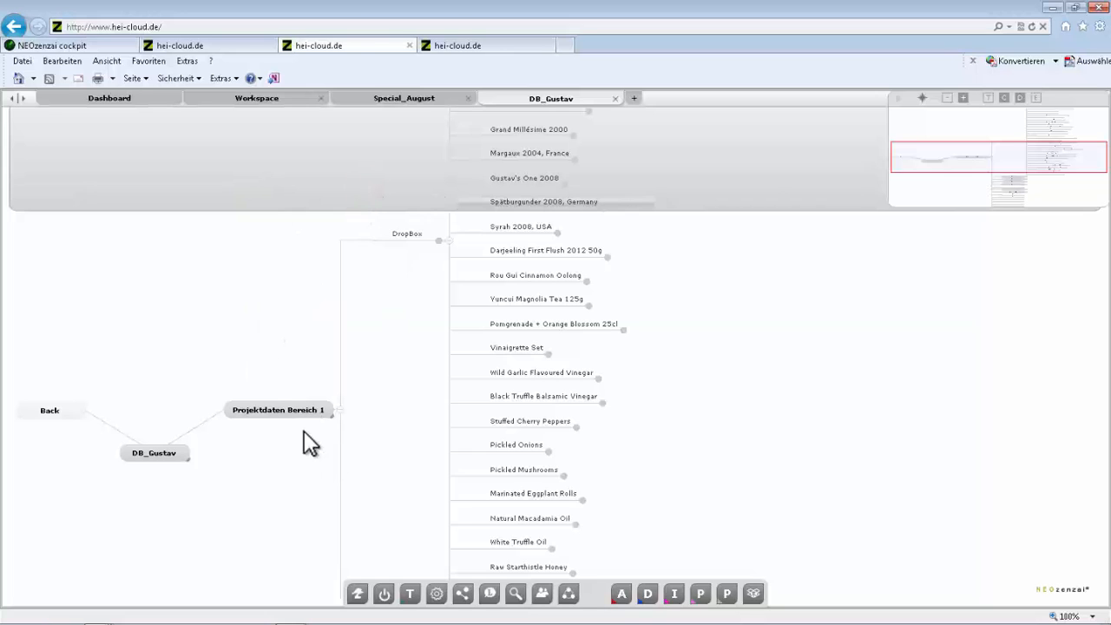
left_click(332, 418)
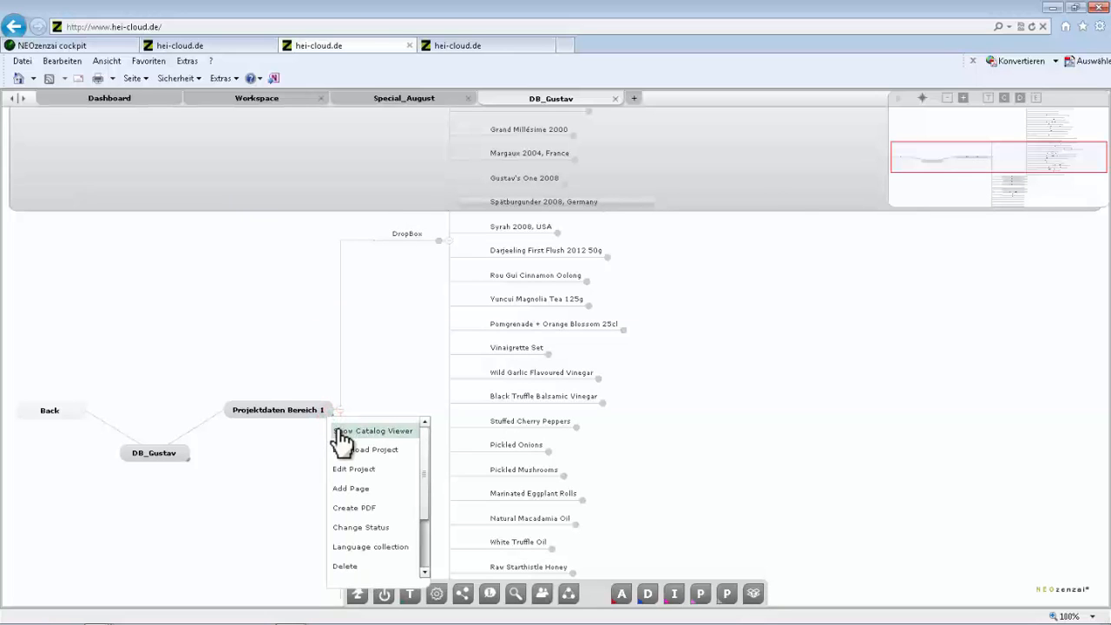
left_click(338, 430)
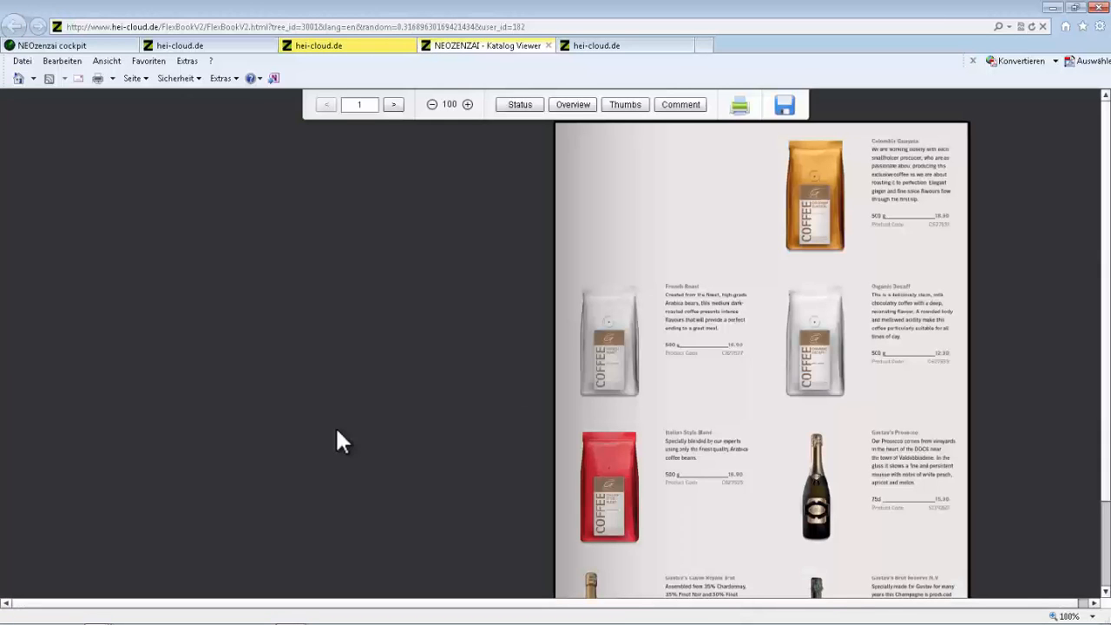
left_click(952, 158)
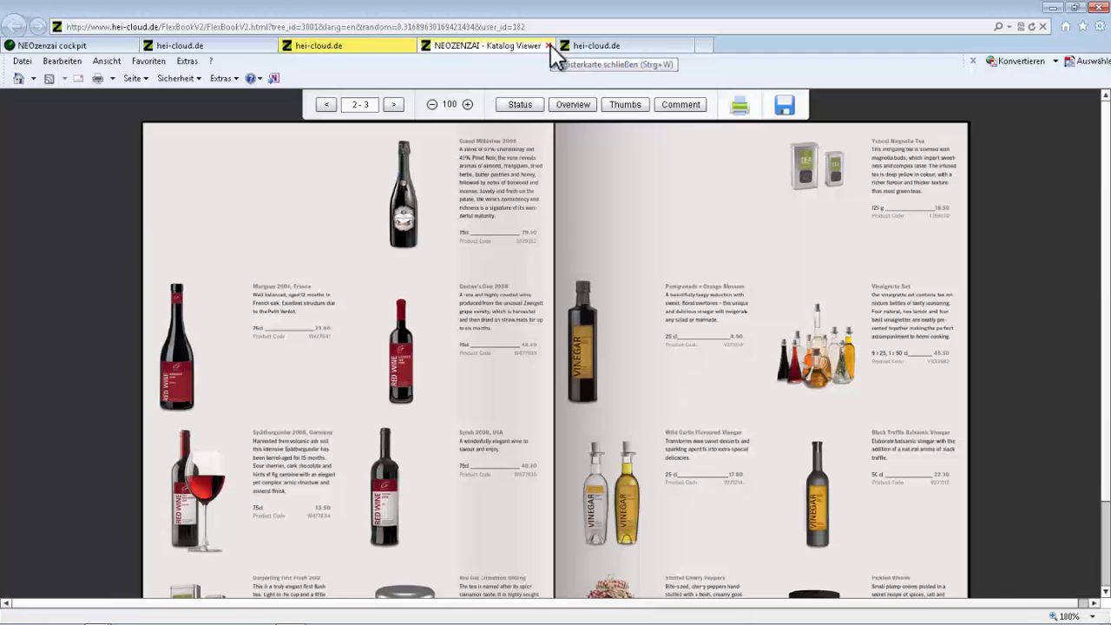
Close the spare hei-cloud.de browser tab, return to the project workspaces and close DB_Gustav, Special_August and Workspace
left_click(269, 45)
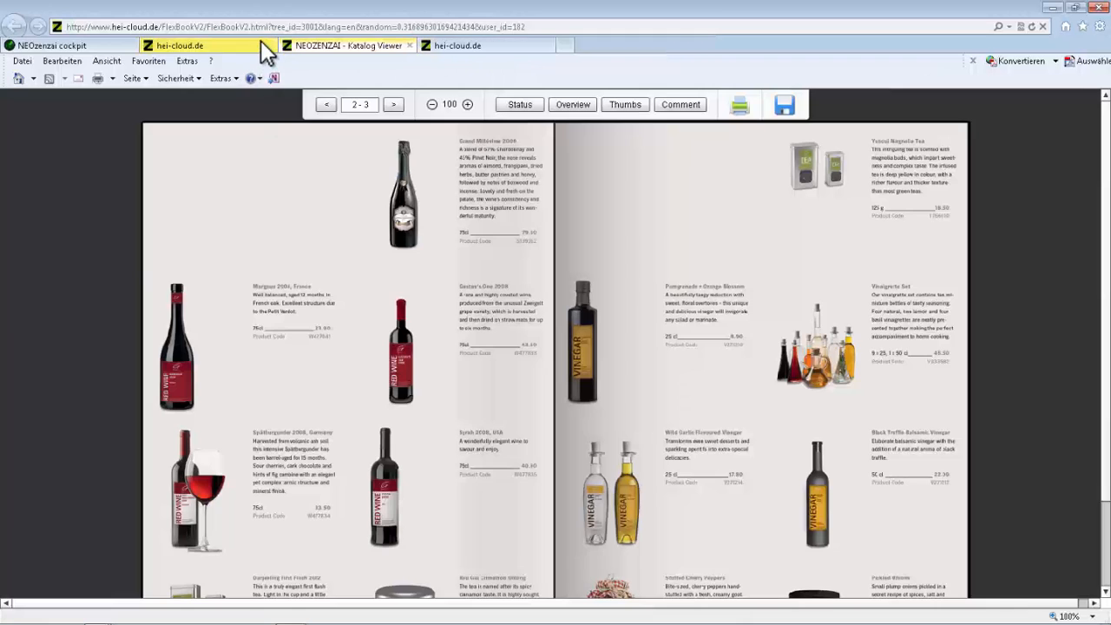
left_click(261, 42)
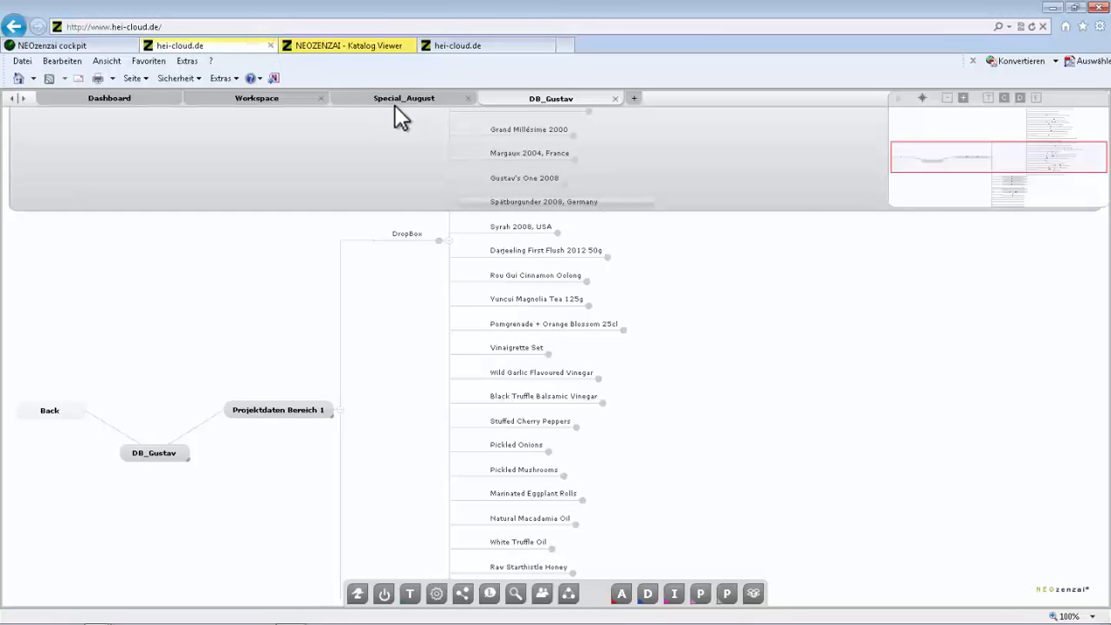
left_click(616, 98)
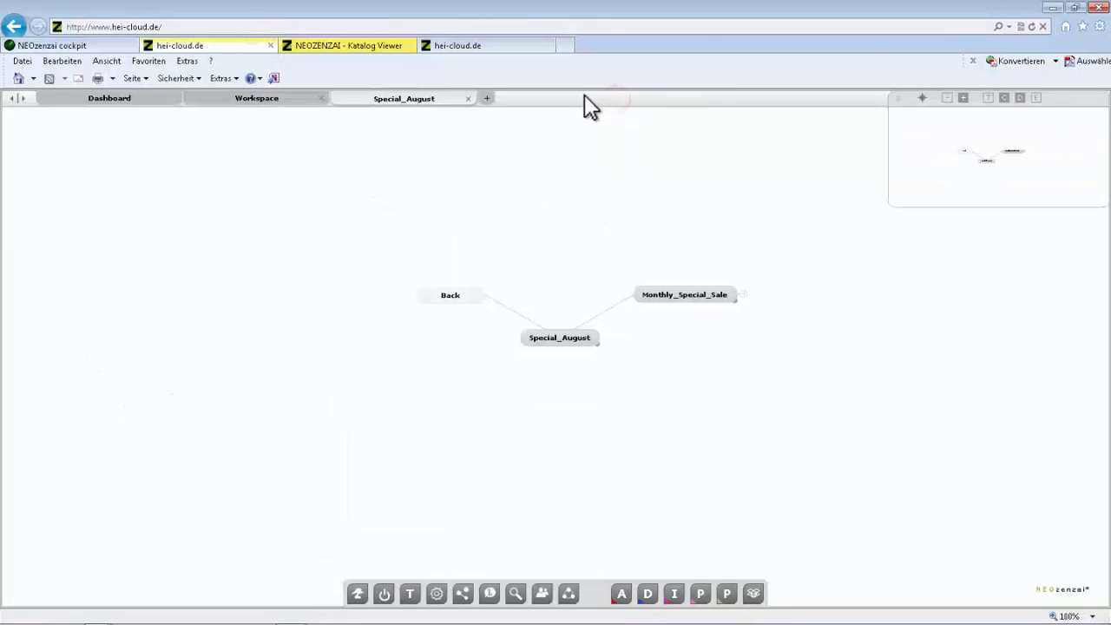
left_click(469, 98)
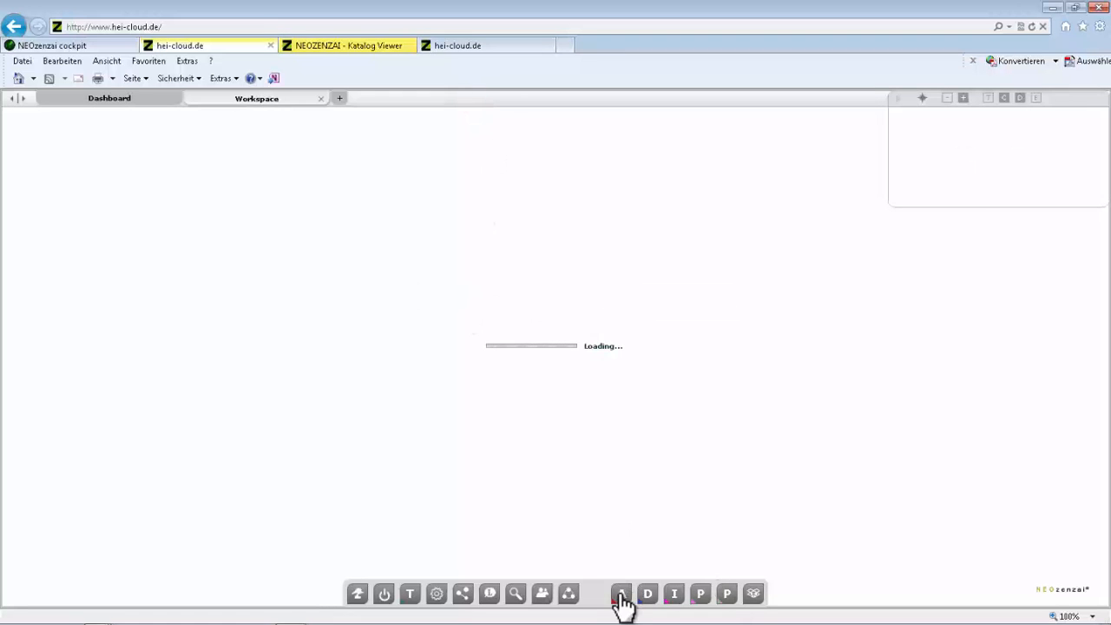
left_click(322, 100)
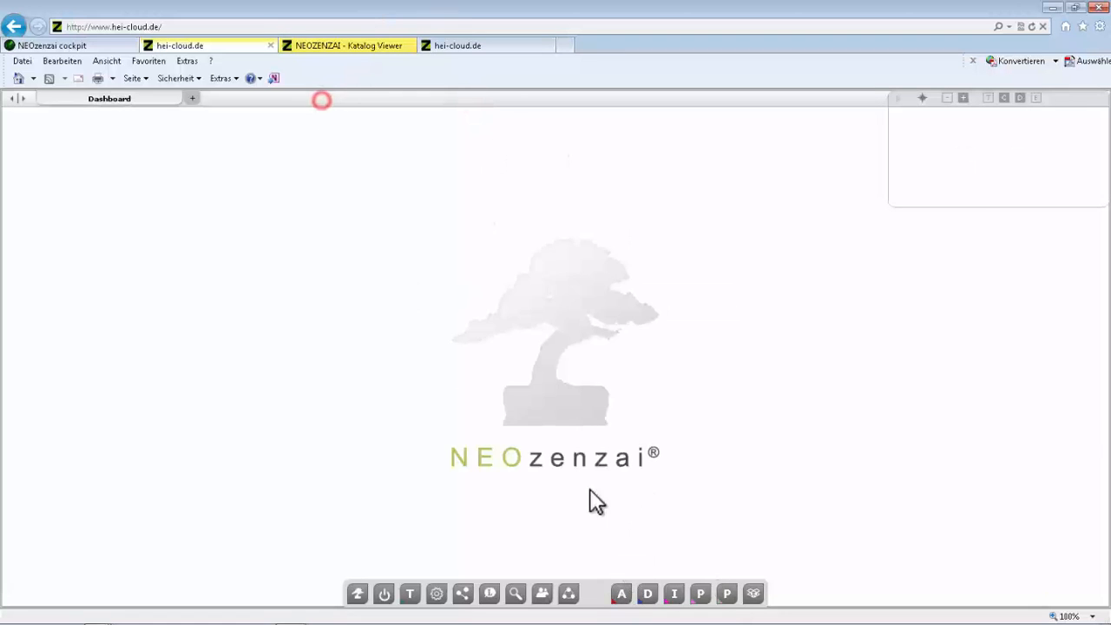
Open the Chocolate category from GUSTAV_Master in a new workspace, with the Article window enlarged and placed beside the diagram
left_click(621, 594)
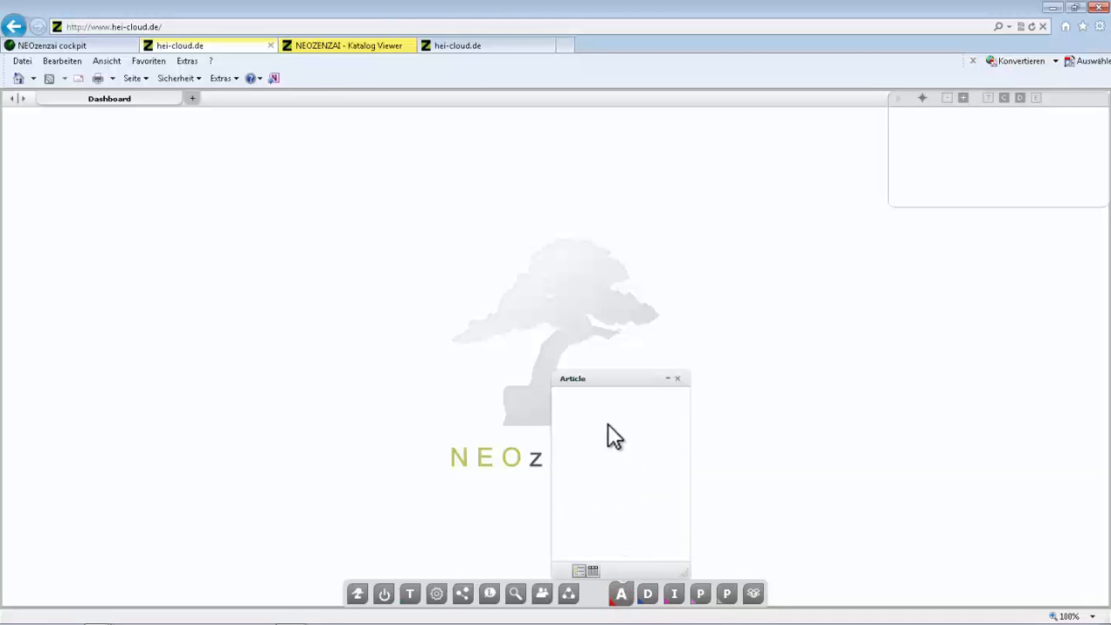
left_click_drag(606, 381, 173, 144)
left_click_drag(257, 333, 382, 476)
left_click(130, 168)
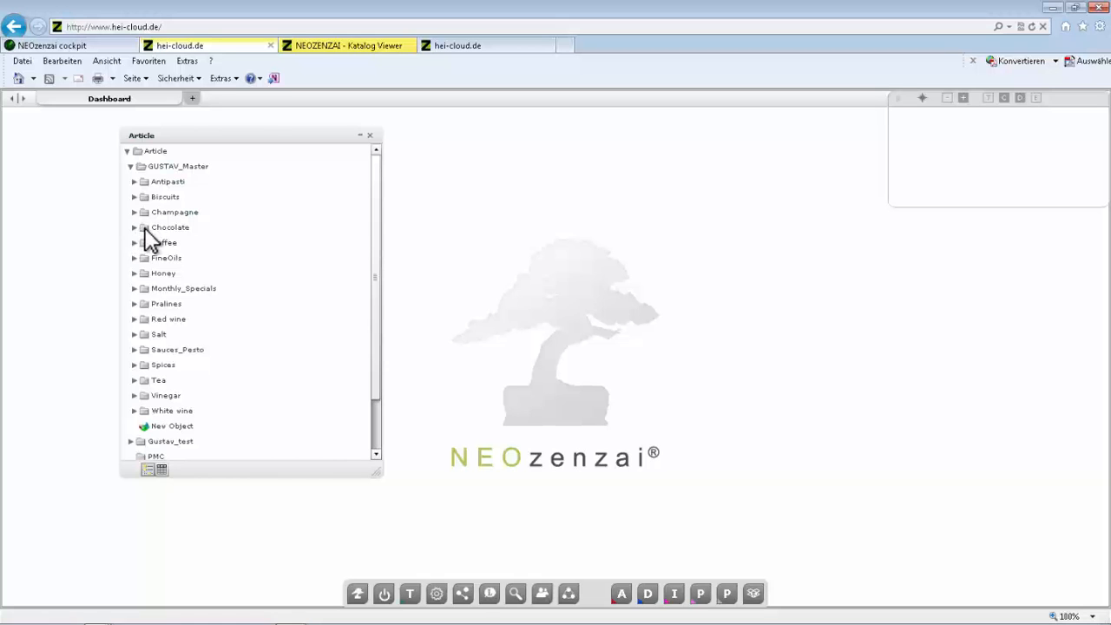
left_click_drag(144, 231, 388, 112)
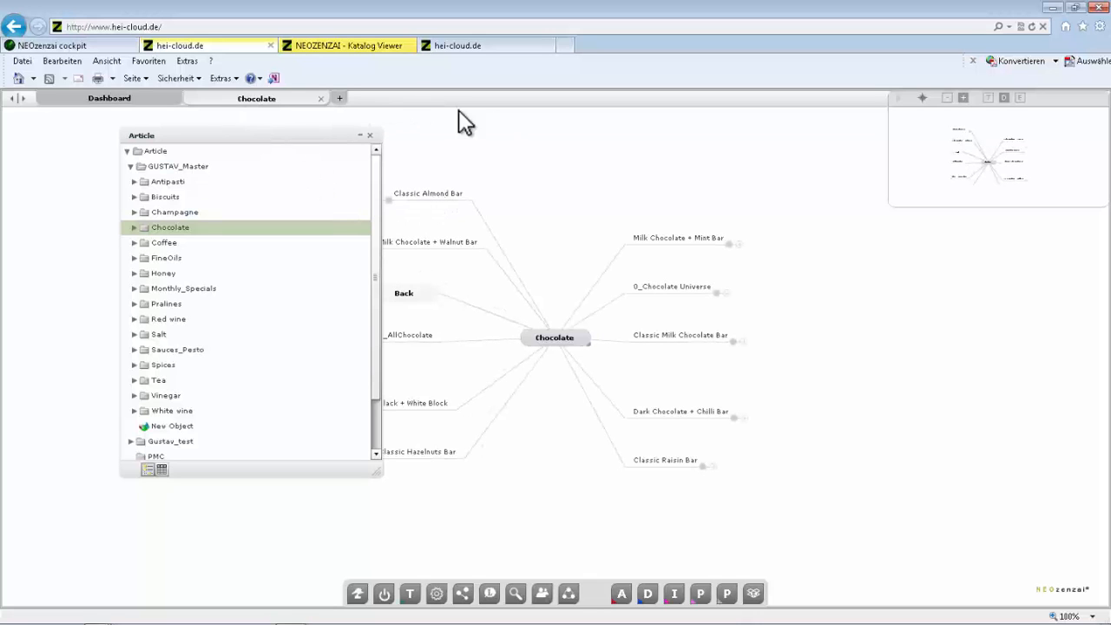
left_click_drag(314, 139, 247, 148)
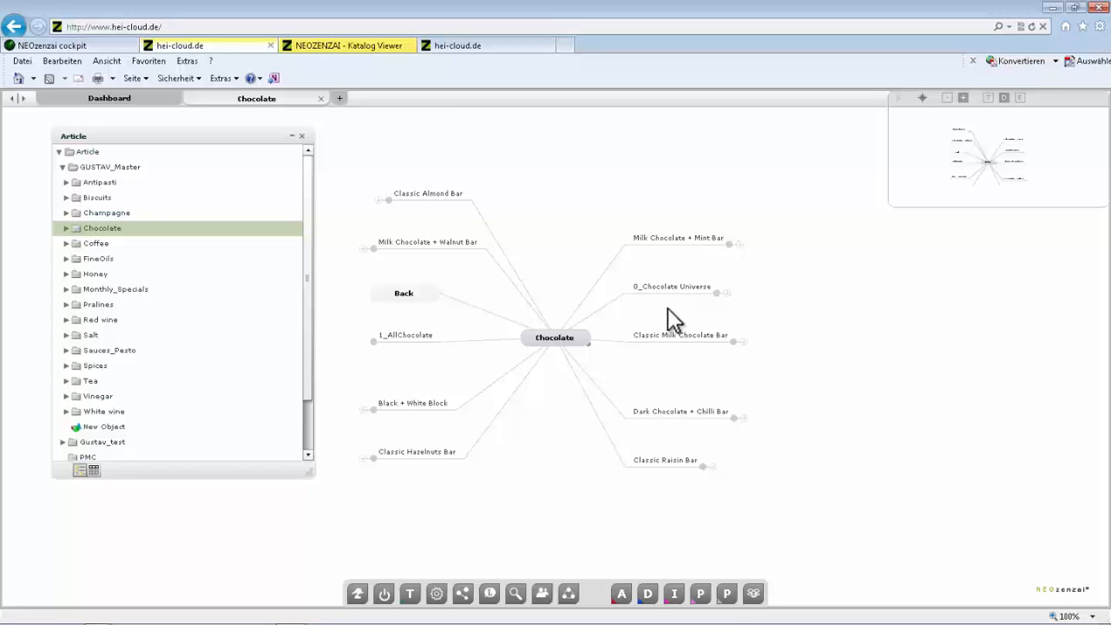
Open the Classic Milk Chocolate Bar object for editing and show its Artikel properties under Gustav
right_click(736, 342)
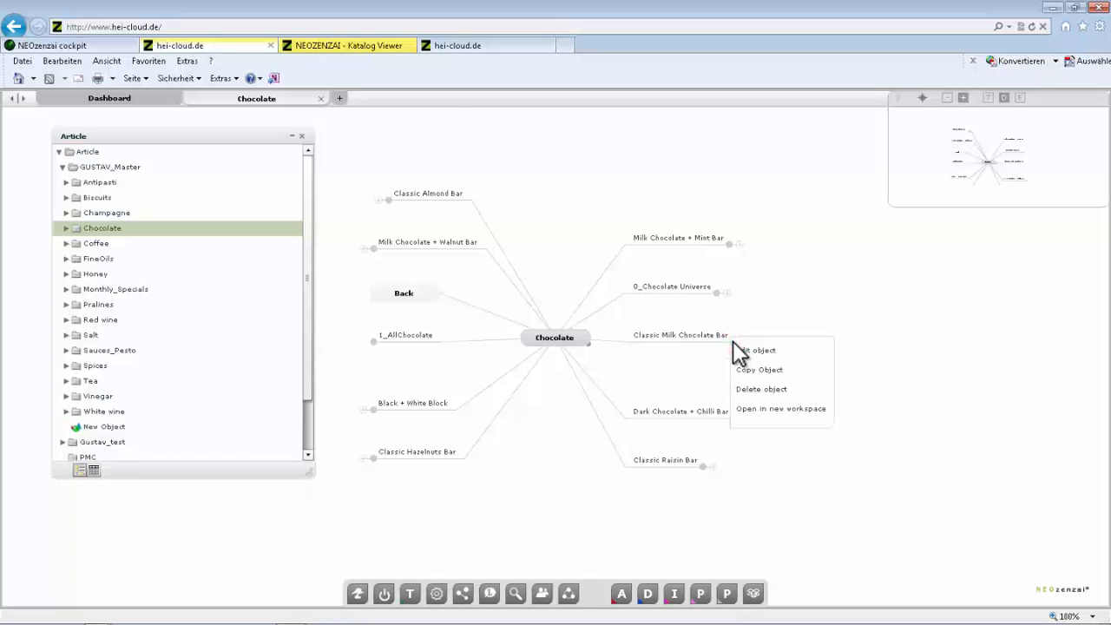
left_click(748, 350)
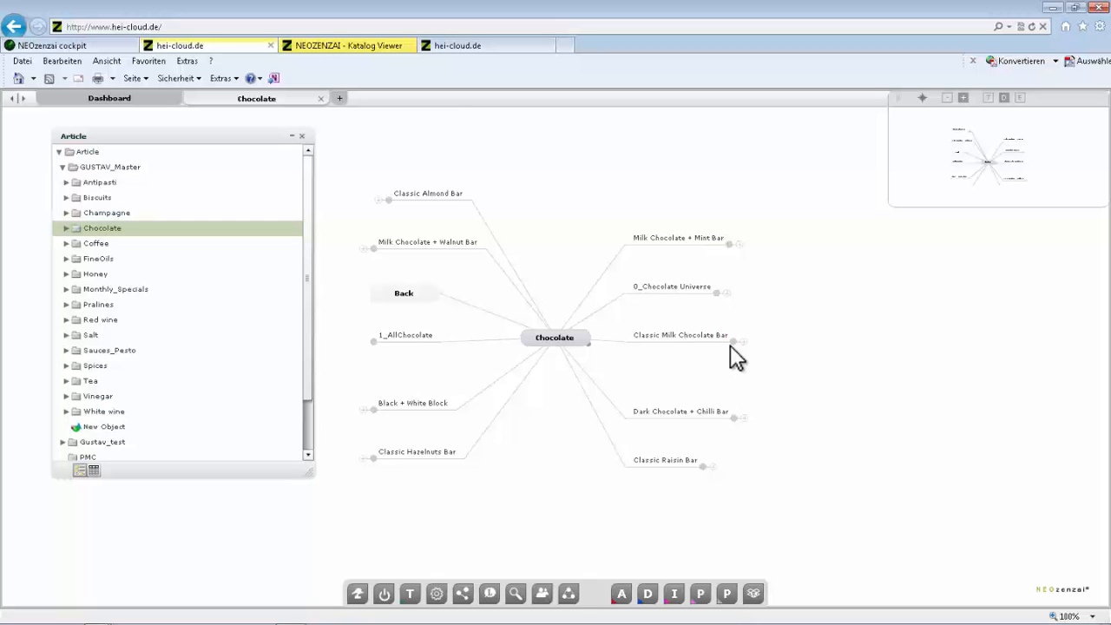
right_click(738, 350)
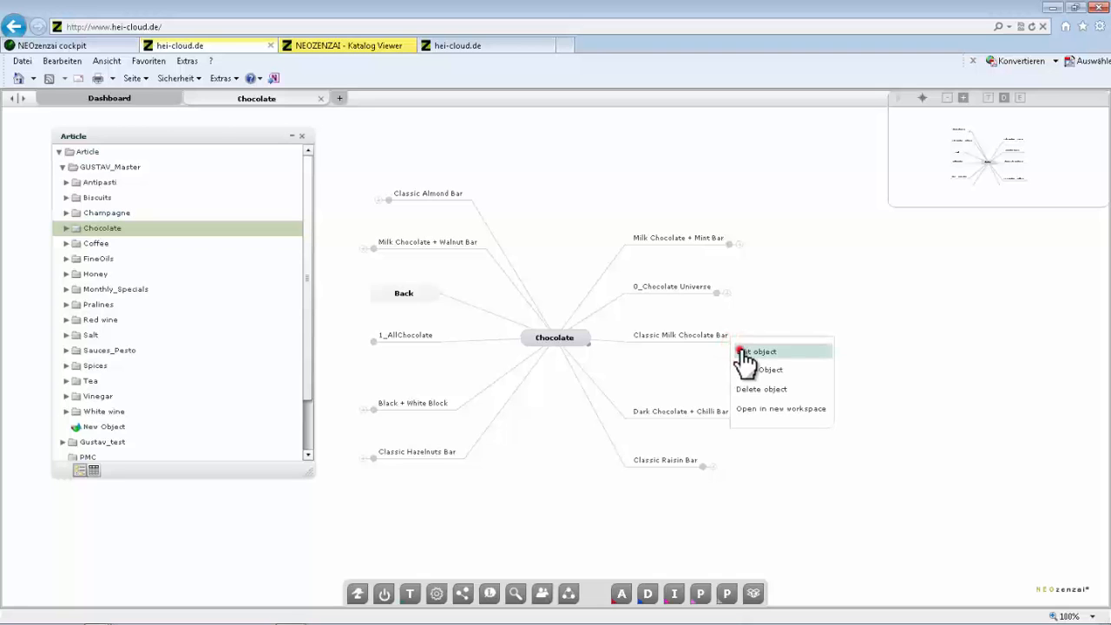
left_click(755, 351)
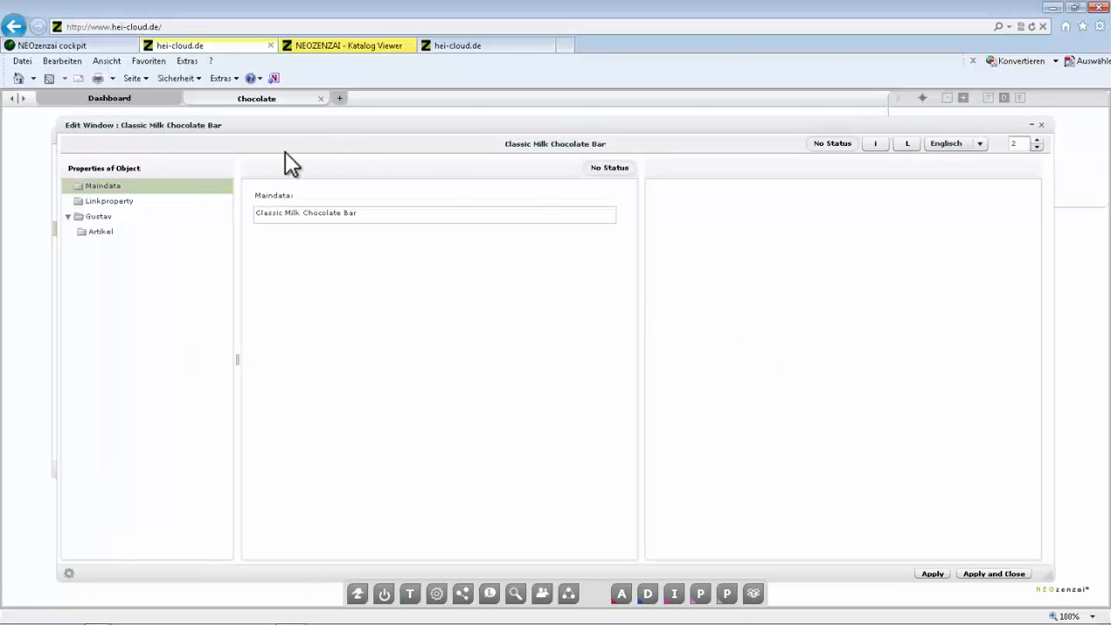
left_click(106, 231)
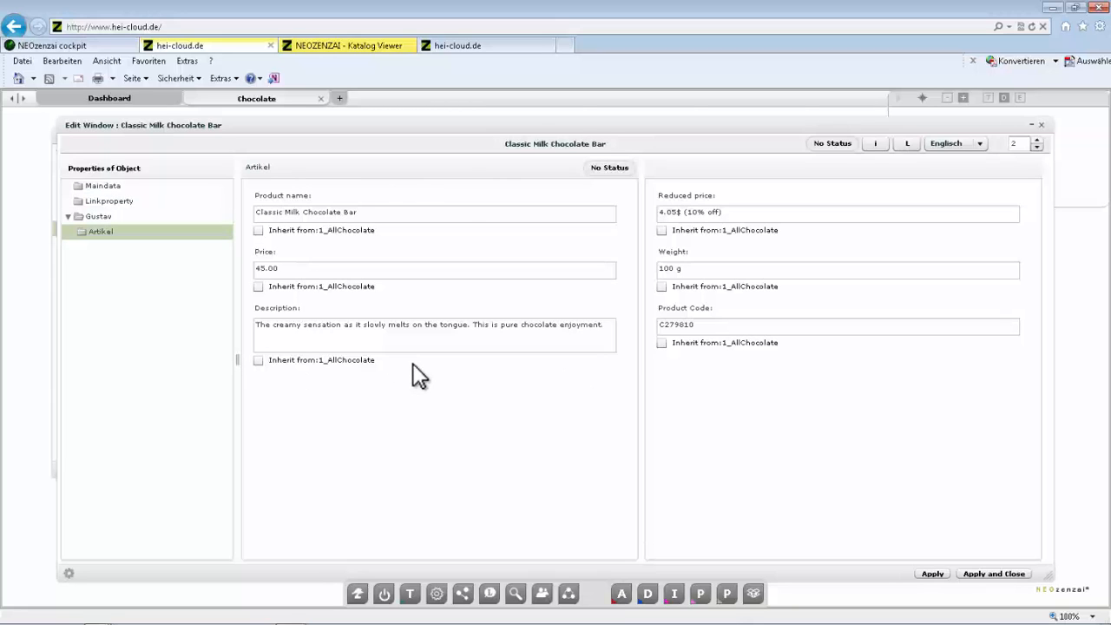
Show the property groups that can be added to the Classic Milk Chocolate Bar, and close the edit window
left_click(68, 574)
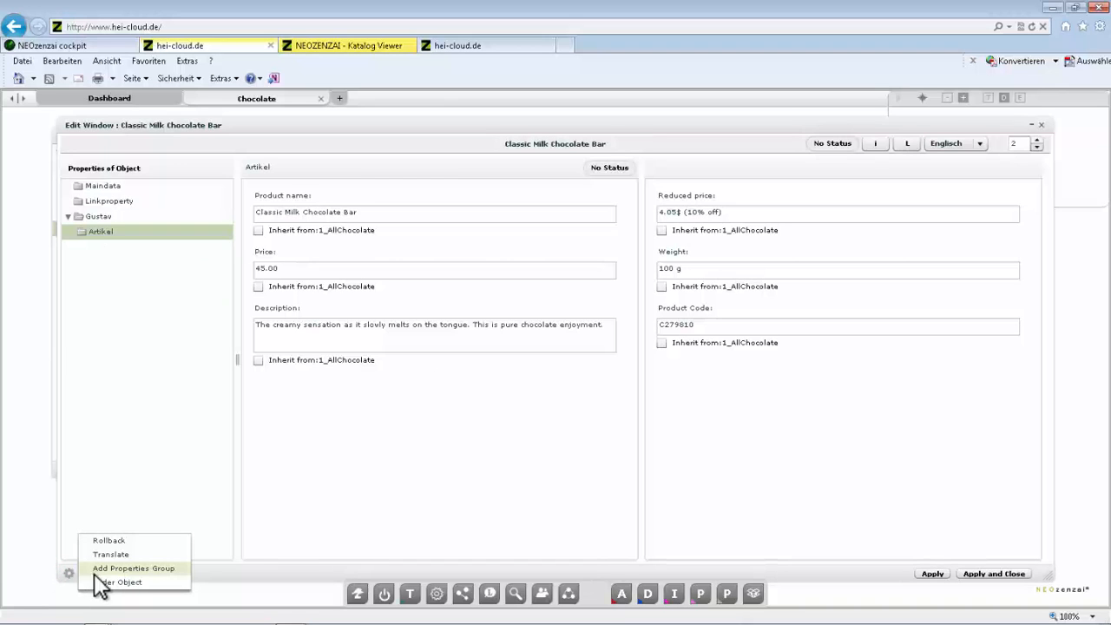
left_click(102, 571)
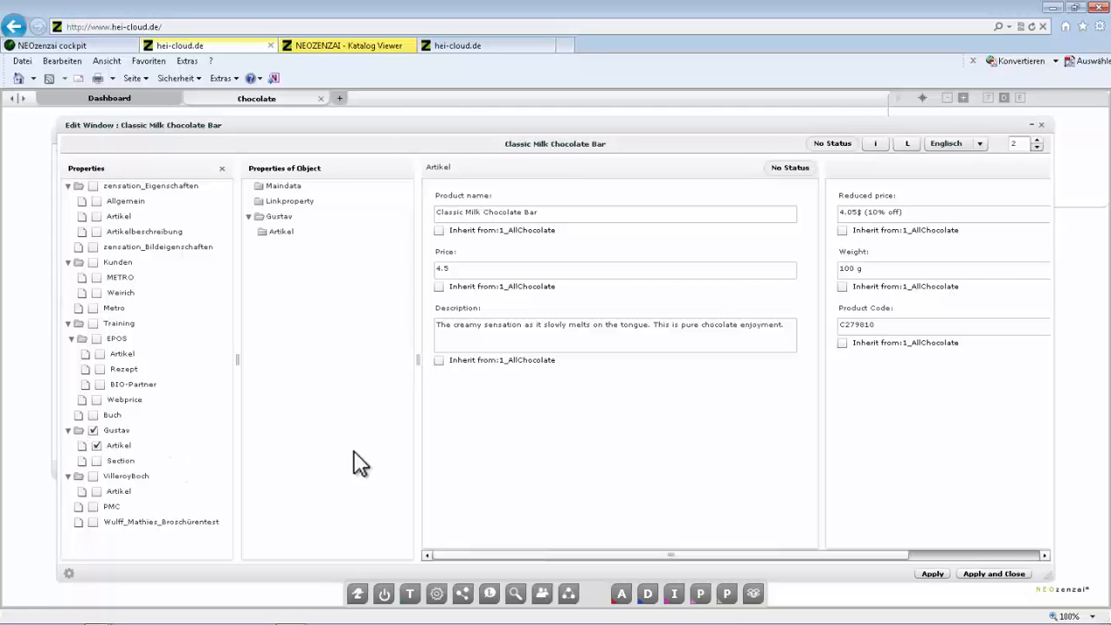
left_click(1042, 125)
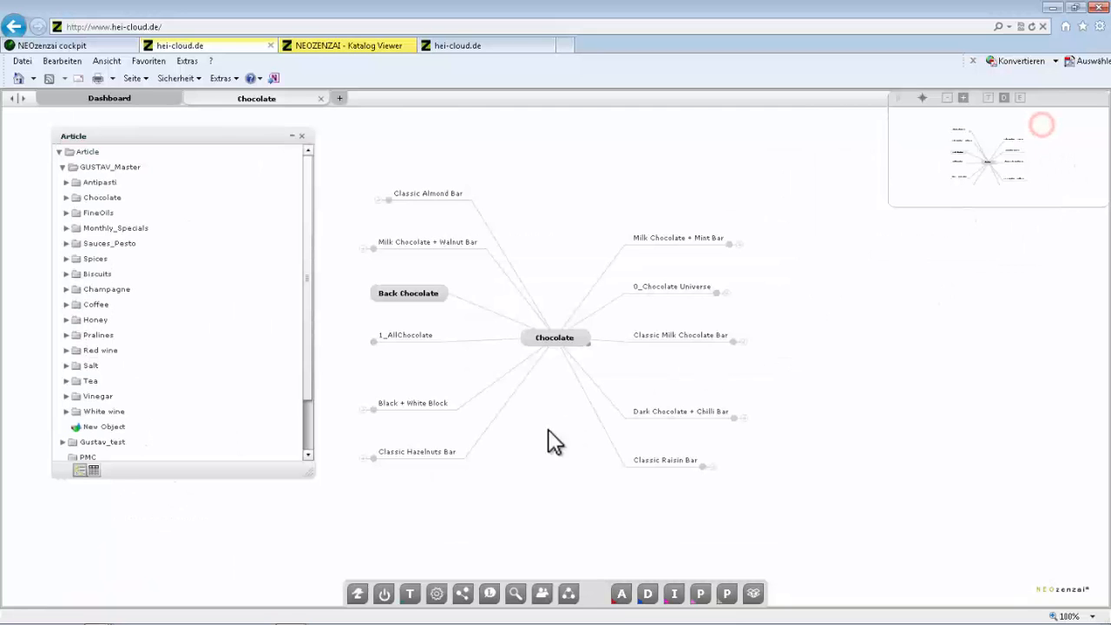
Open Property Management, close the Article window and place the Property Management window beside the Properties diagram
left_click(463, 596)
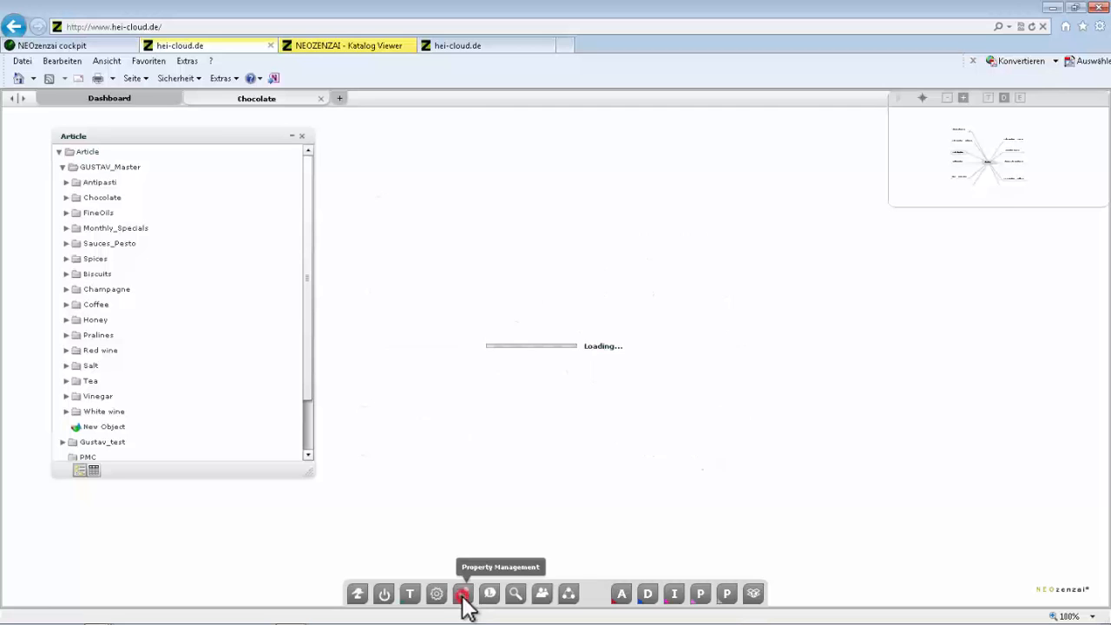
left_click(303, 137)
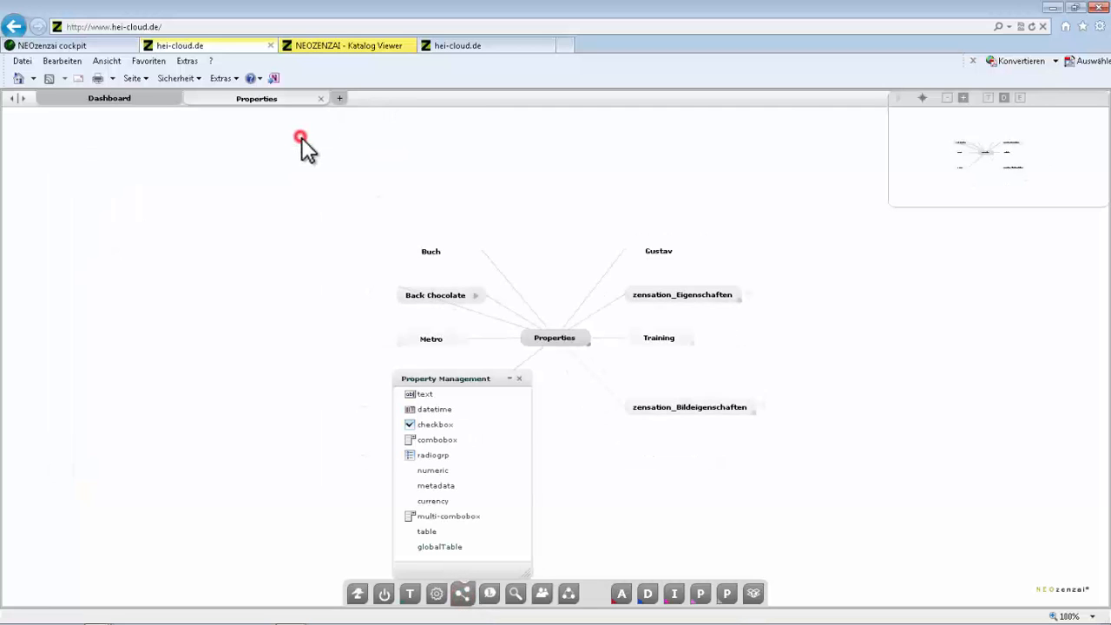
left_click(448, 379)
left_click_drag(448, 379, 253, 240)
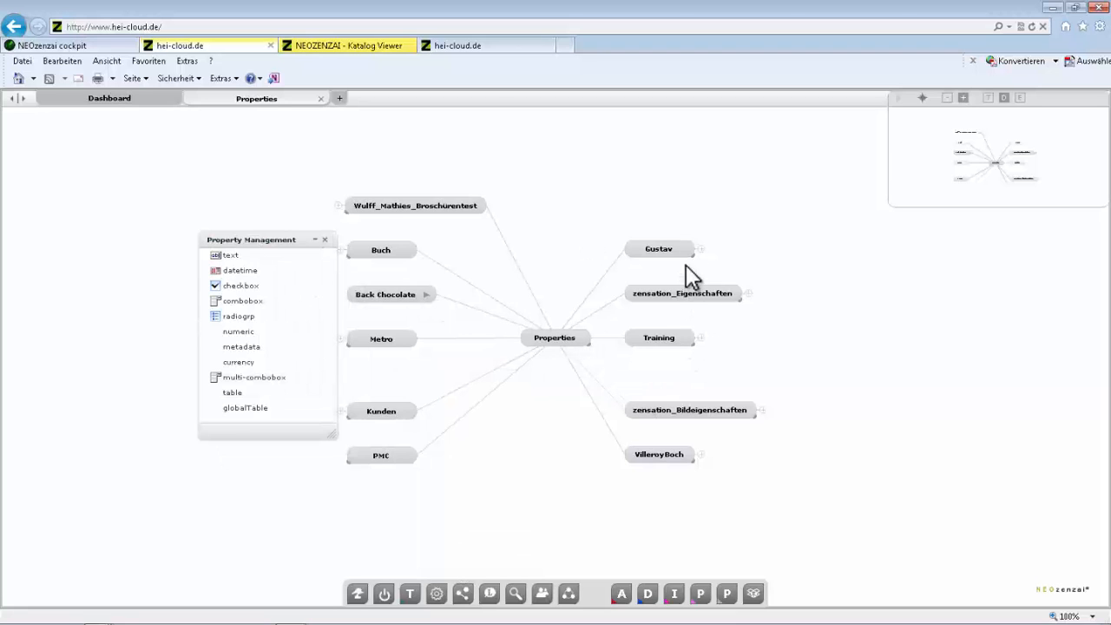
Expand the Gustav group to show the properties under Artikel and Section, and hide the overview map
left_click(703, 251)
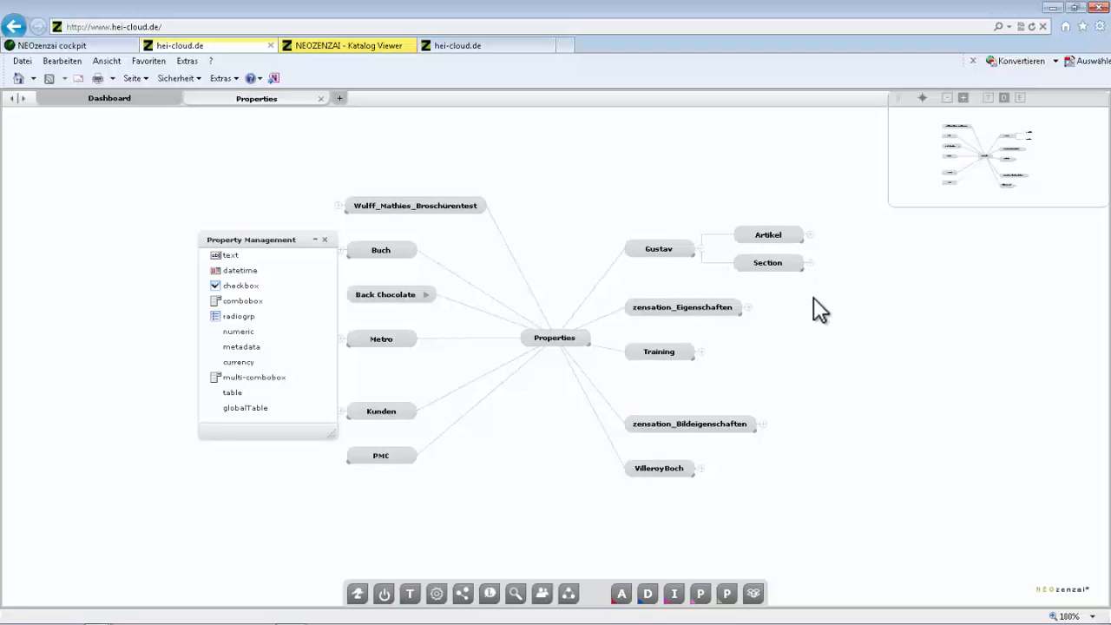
left_click(808, 235)
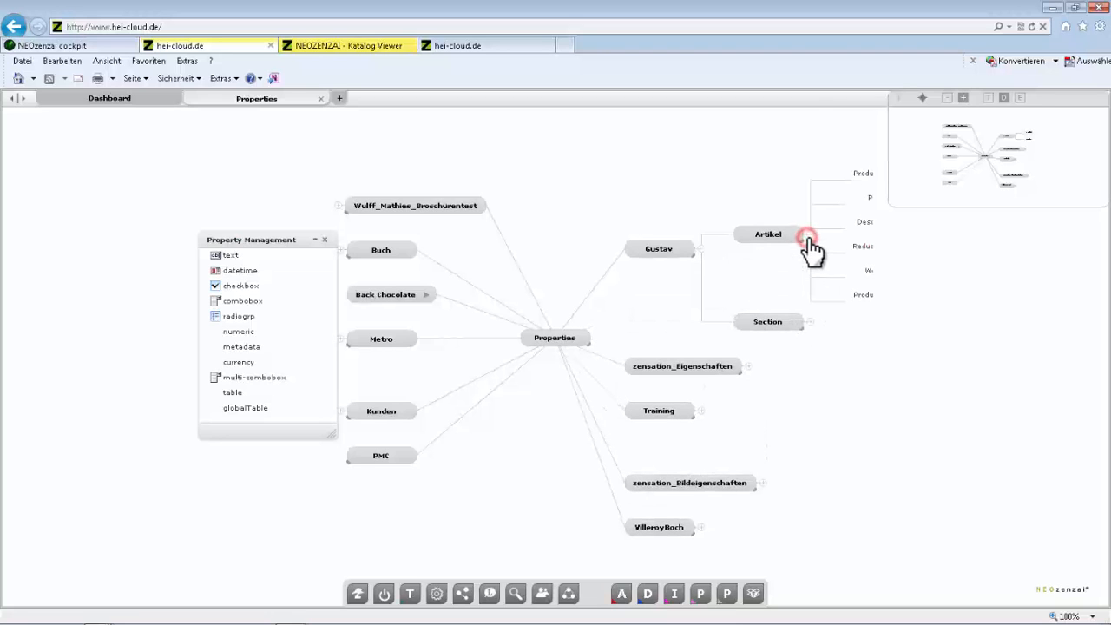
left_click(923, 98)
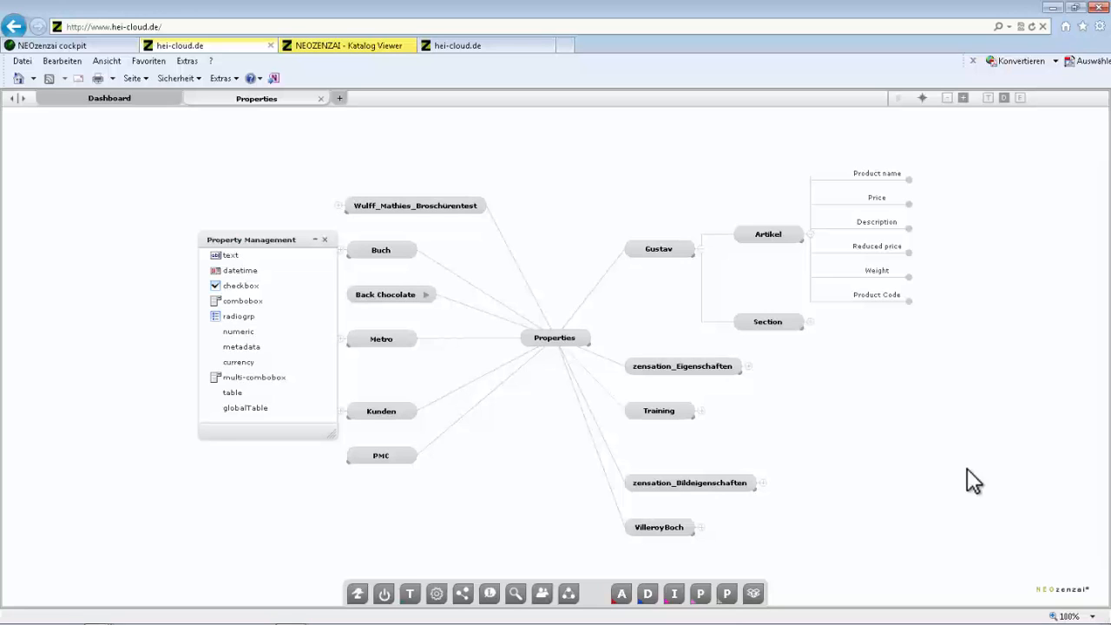
left_click(808, 324)
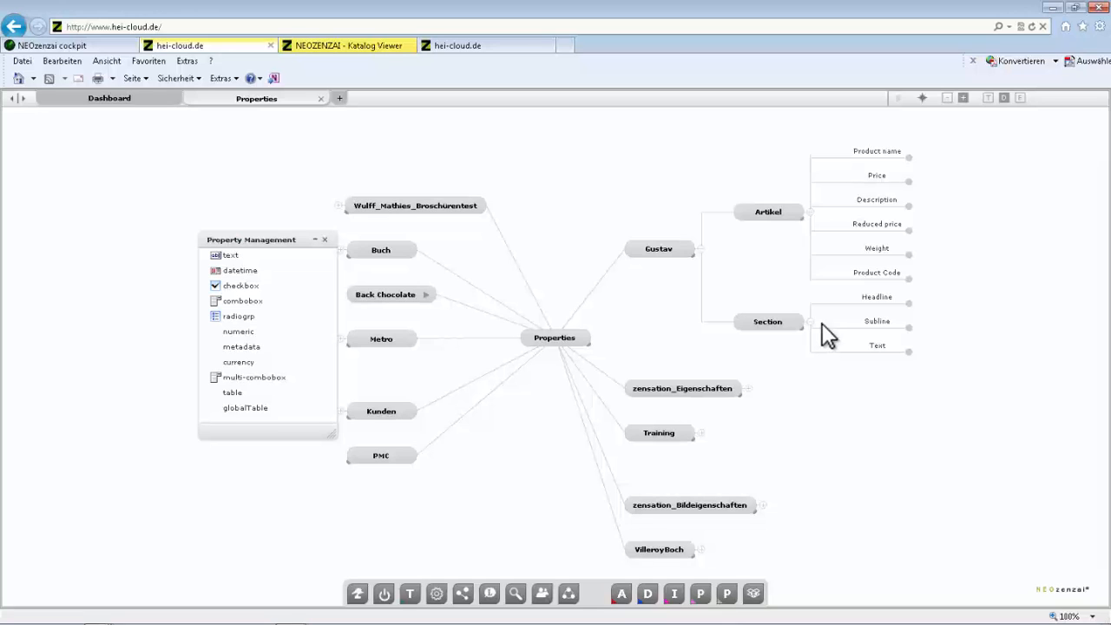
View the SpezialitätenKatalog.png image from the desktop, close it and return to the hei-cloud.de browser page
left_click(1052, 7)
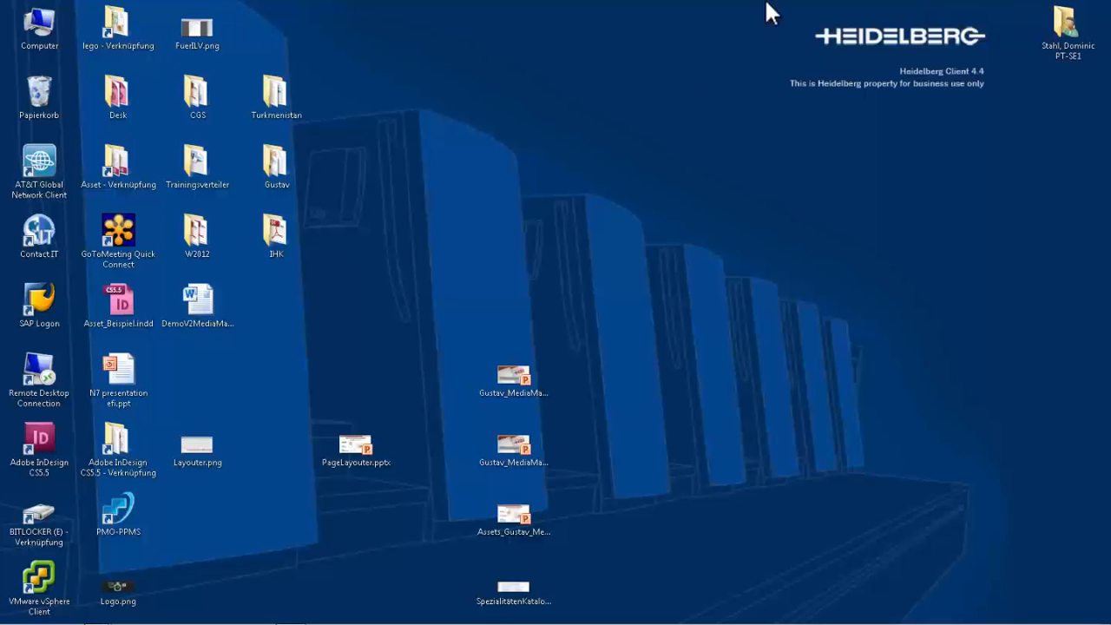
double_click(505, 583)
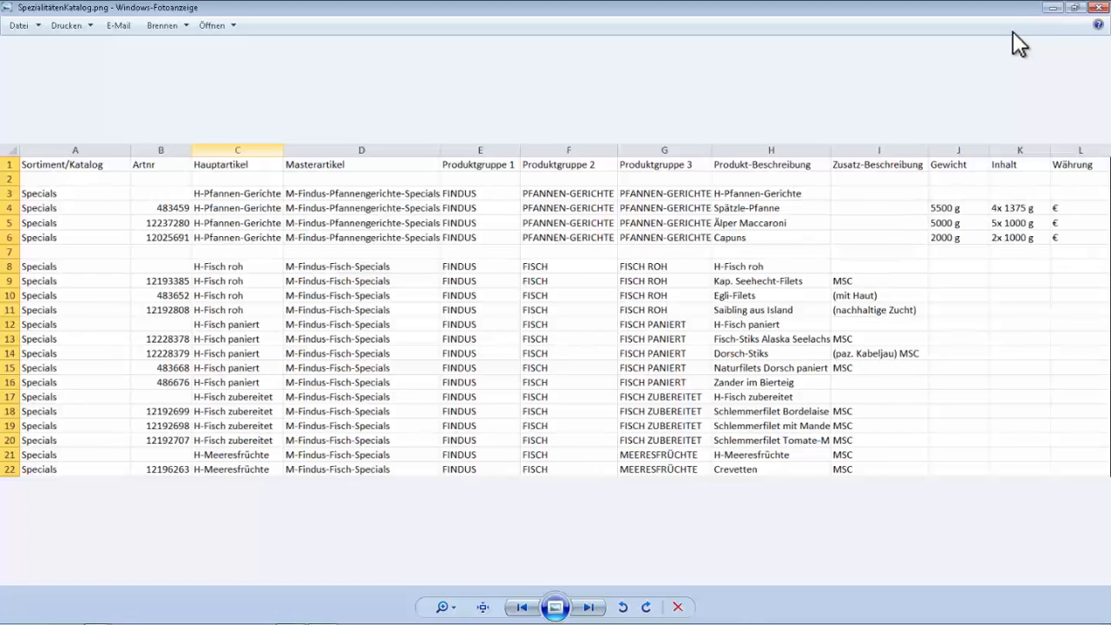
left_click(1097, 10)
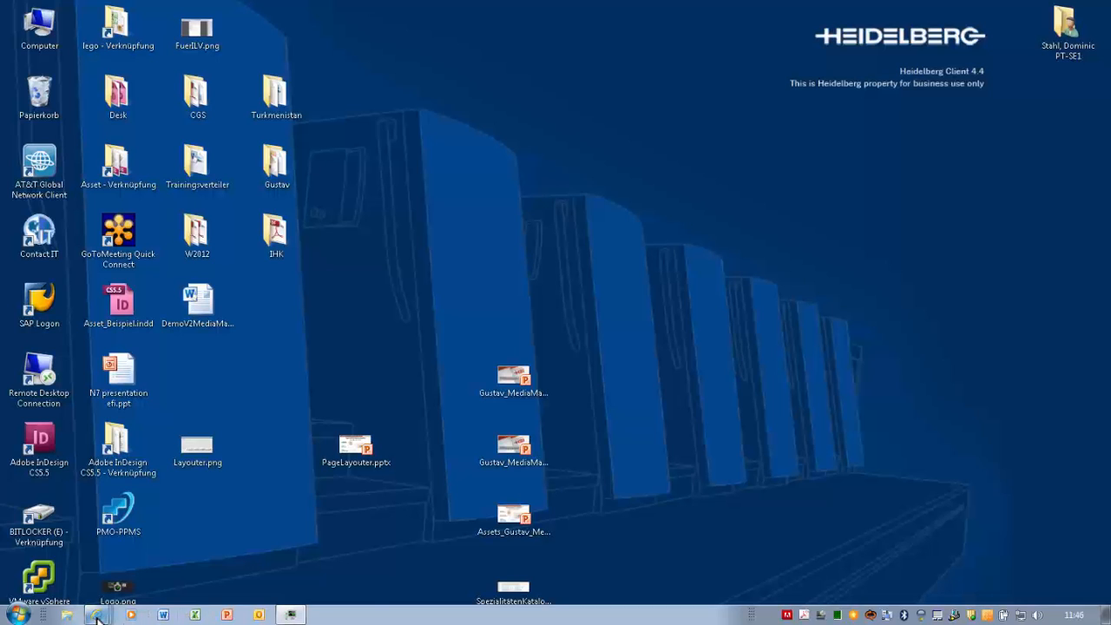
mouse_move(97, 618)
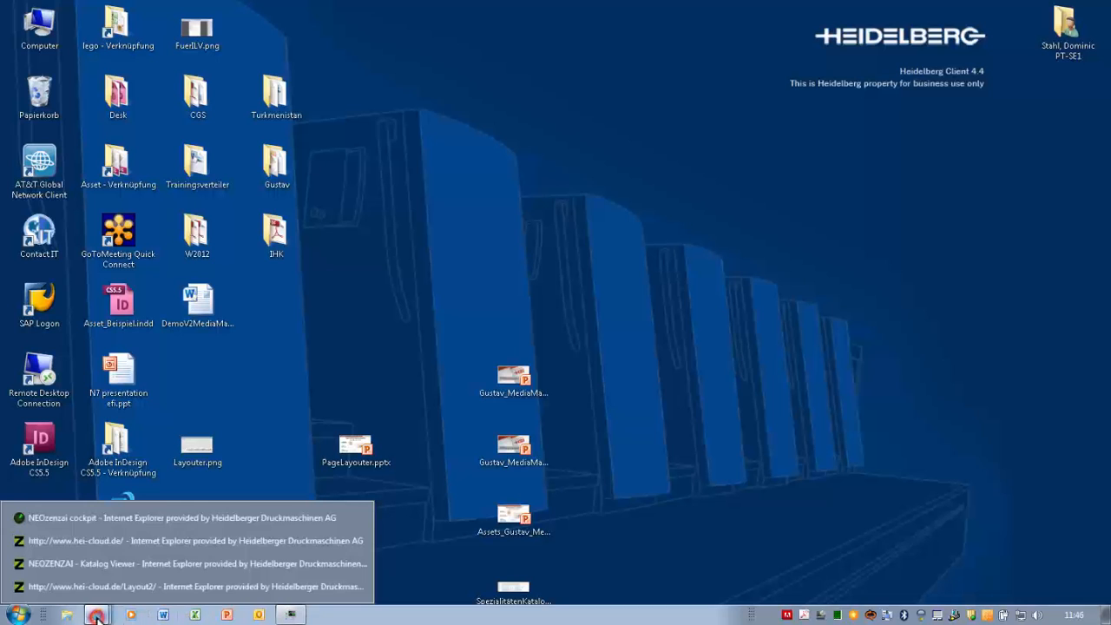
left_click(150, 537)
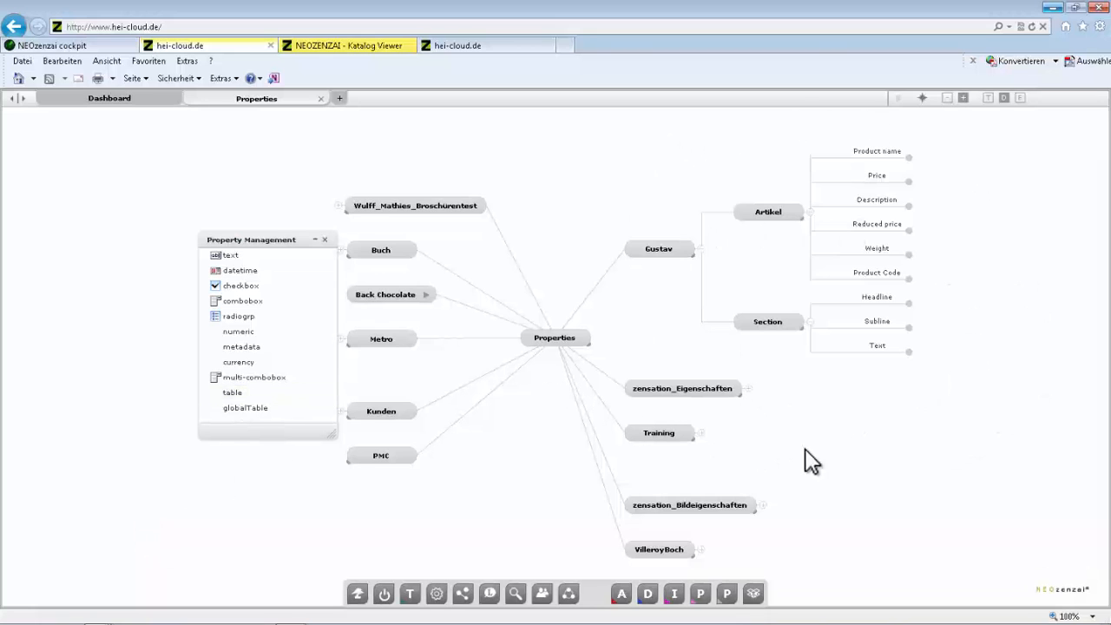
Replace the Properties workspace and Property Management window with GUSTAV_Master's Chocolate category, keeping the Article window beside the diagram
left_click(321, 99)
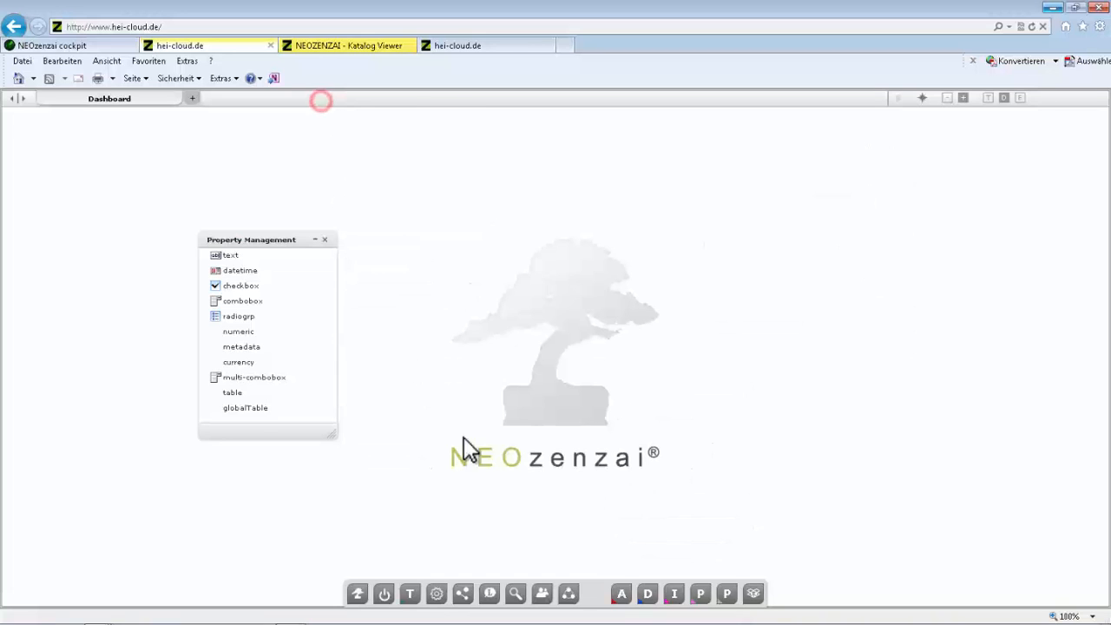
left_click(624, 595)
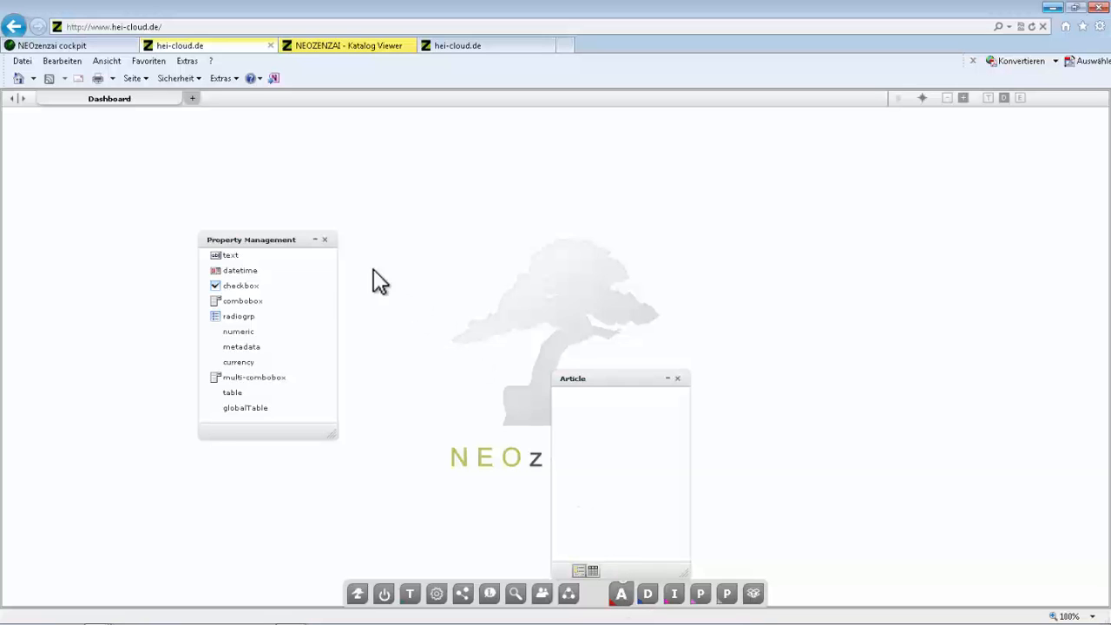
left_click(326, 240)
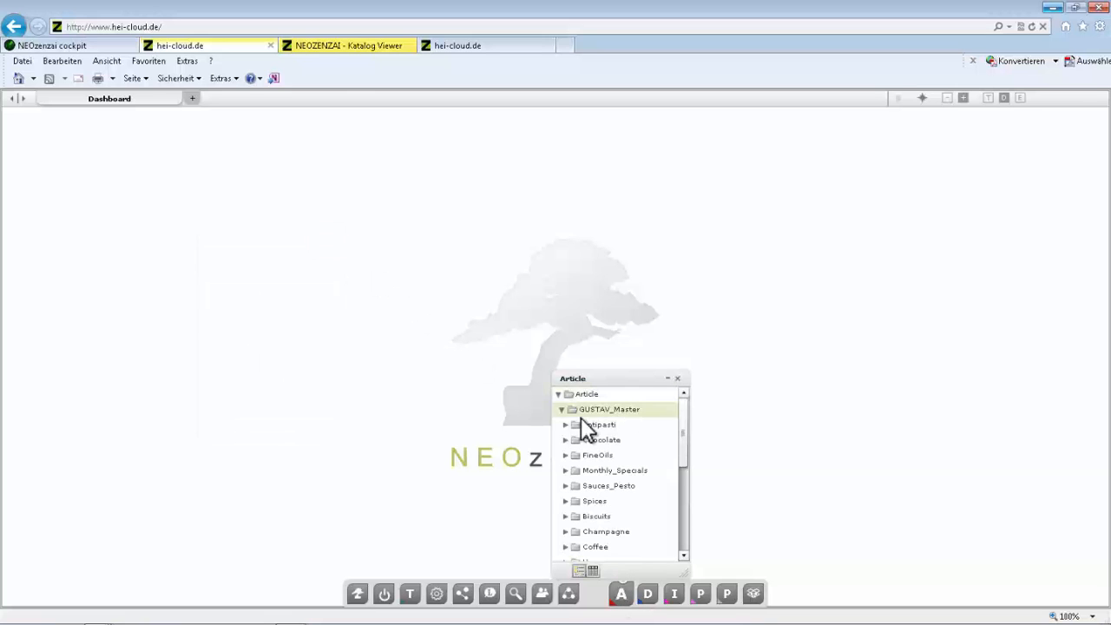
left_click_drag(582, 443, 434, 202)
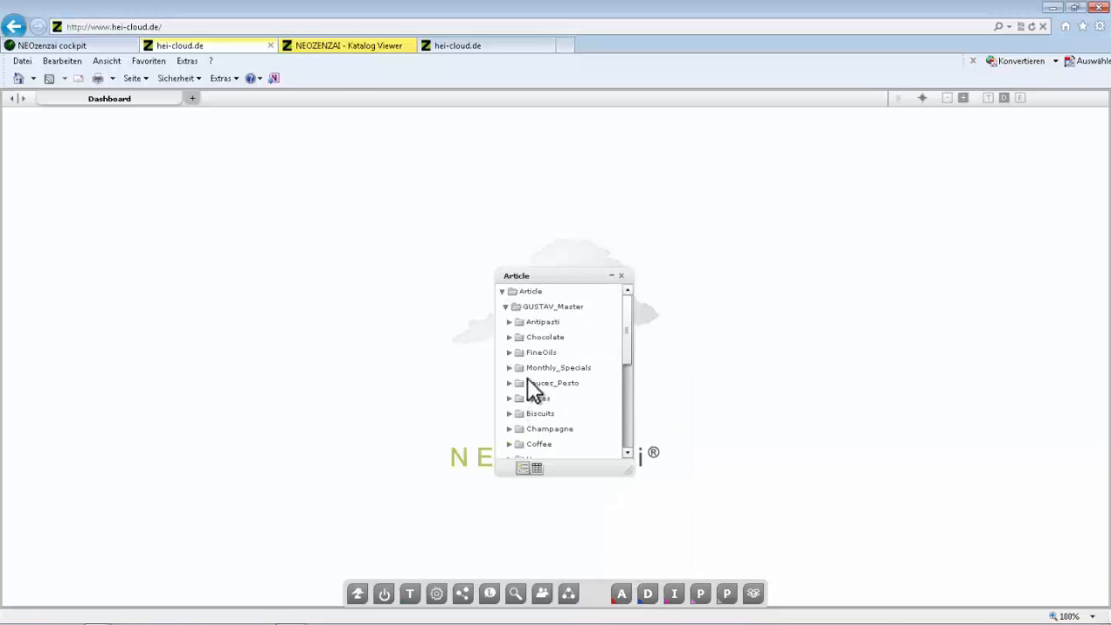
left_click(538, 338)
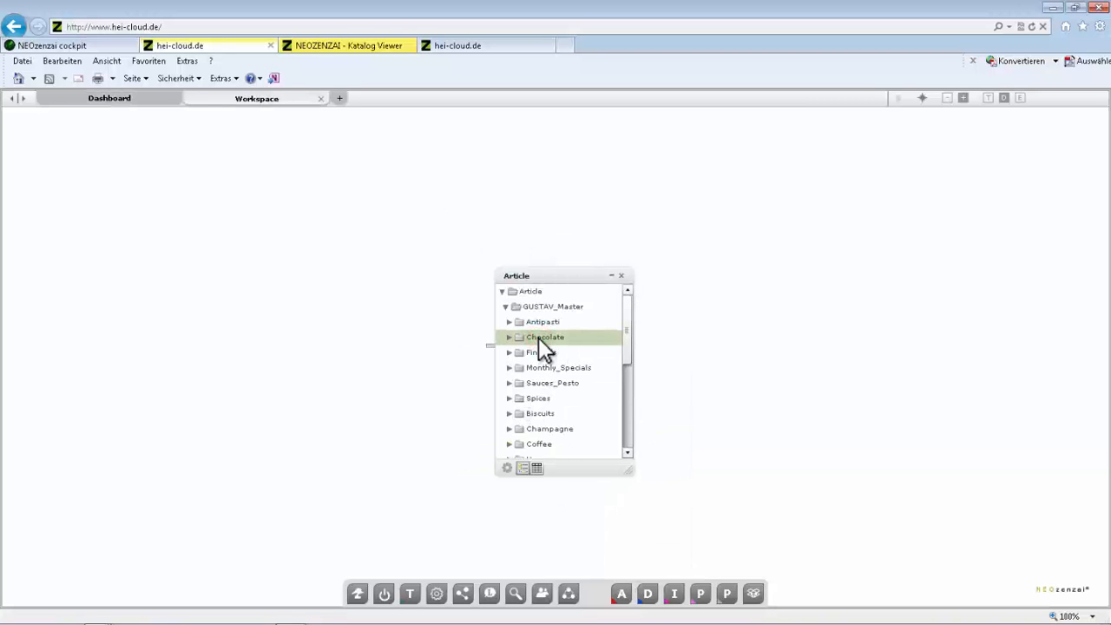
left_click_drag(567, 278, 229, 235)
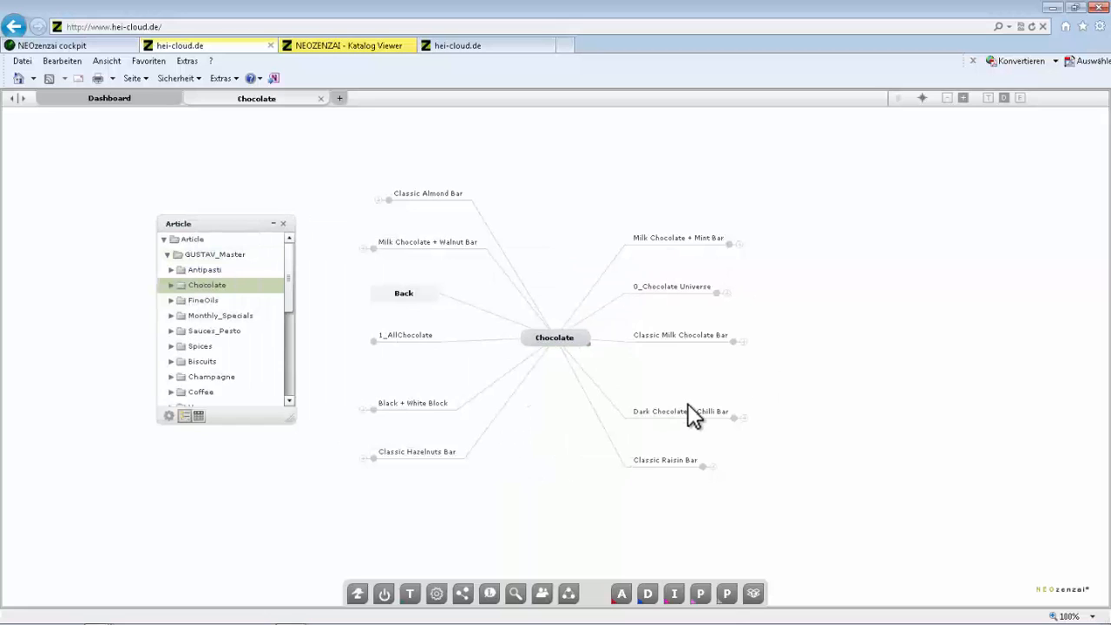
Open the Dark Chocolate + Chilli Bar object for editing and show its Artikel properties under Gustav
right_click(735, 418)
left_click(732, 416)
right_click(736, 420)
left_click(741, 426)
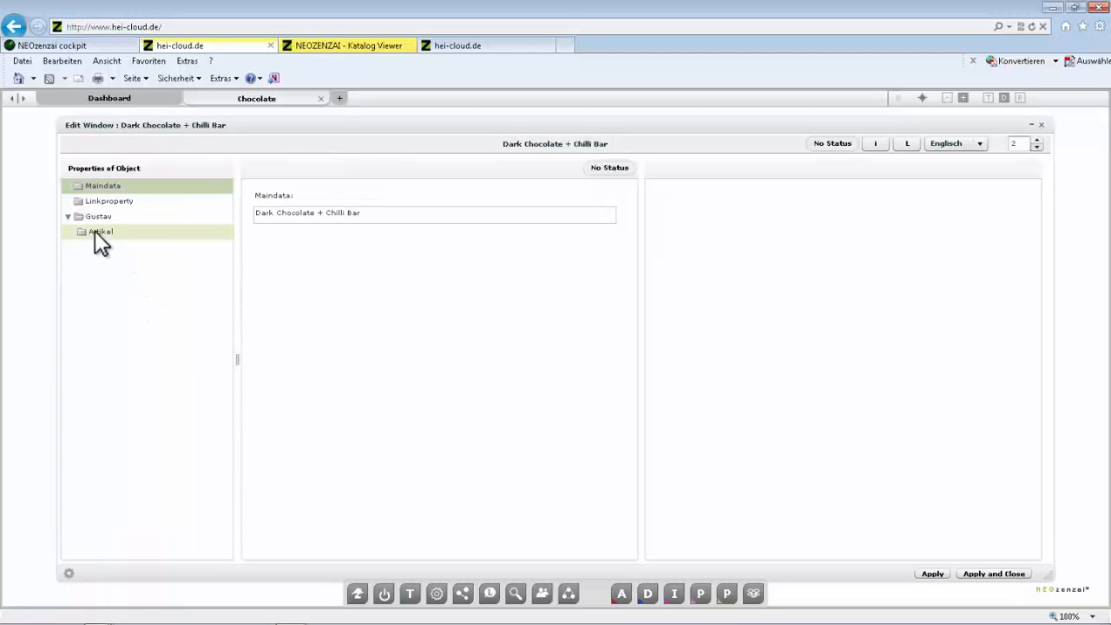
left_click(94, 232)
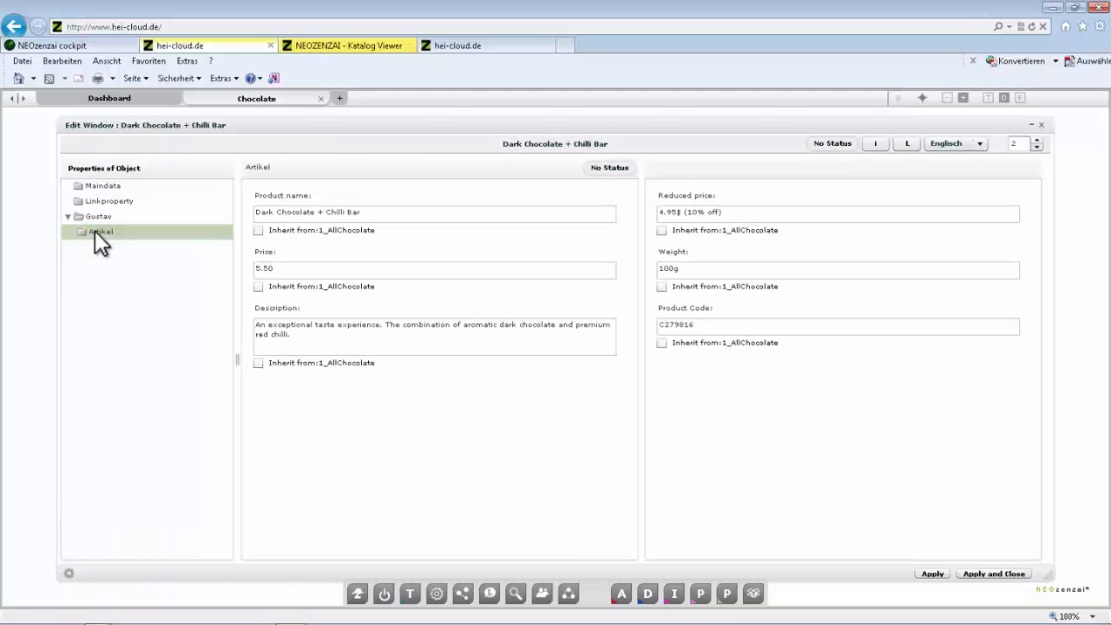
Show the Rollback version selector for the Dark Chocolate + Chilli Bar, and close the edit window
left_click(69, 574)
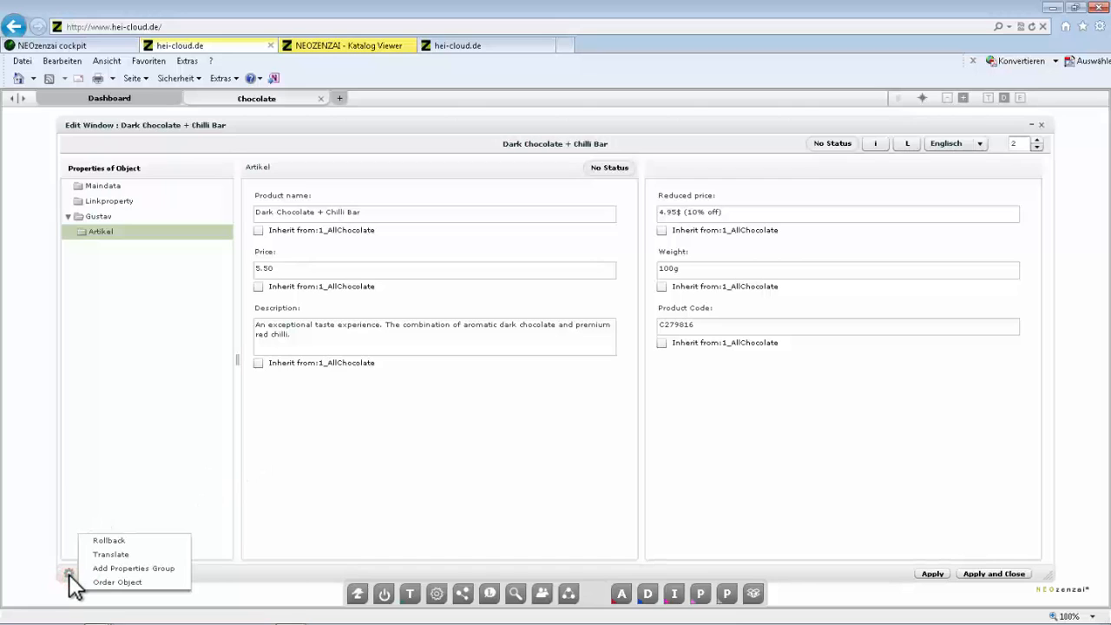
left_click(111, 540)
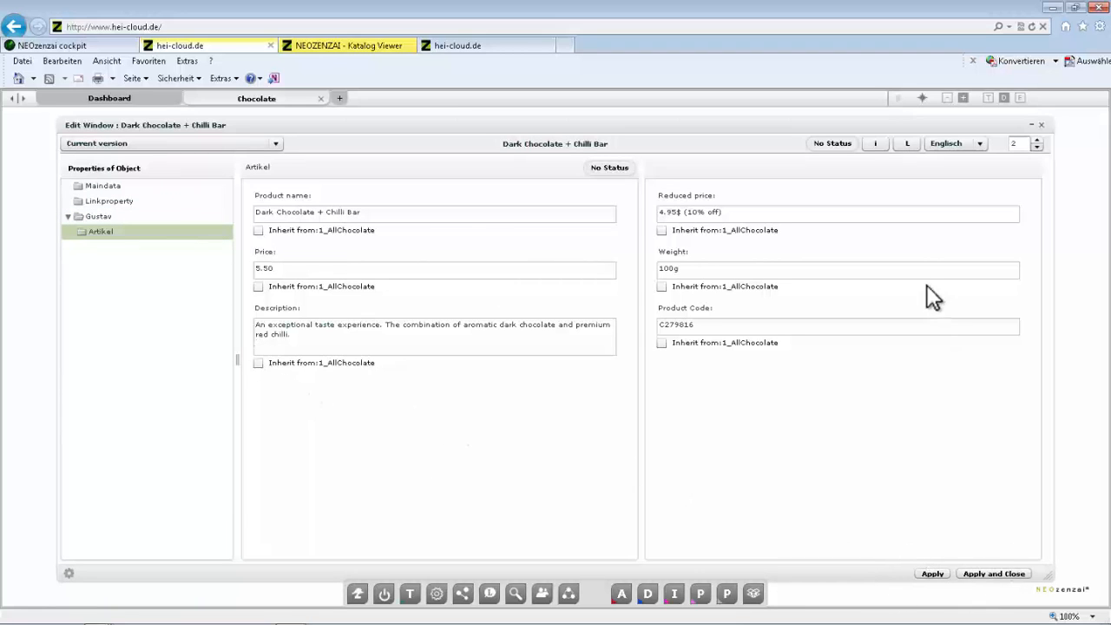
left_click(1044, 124)
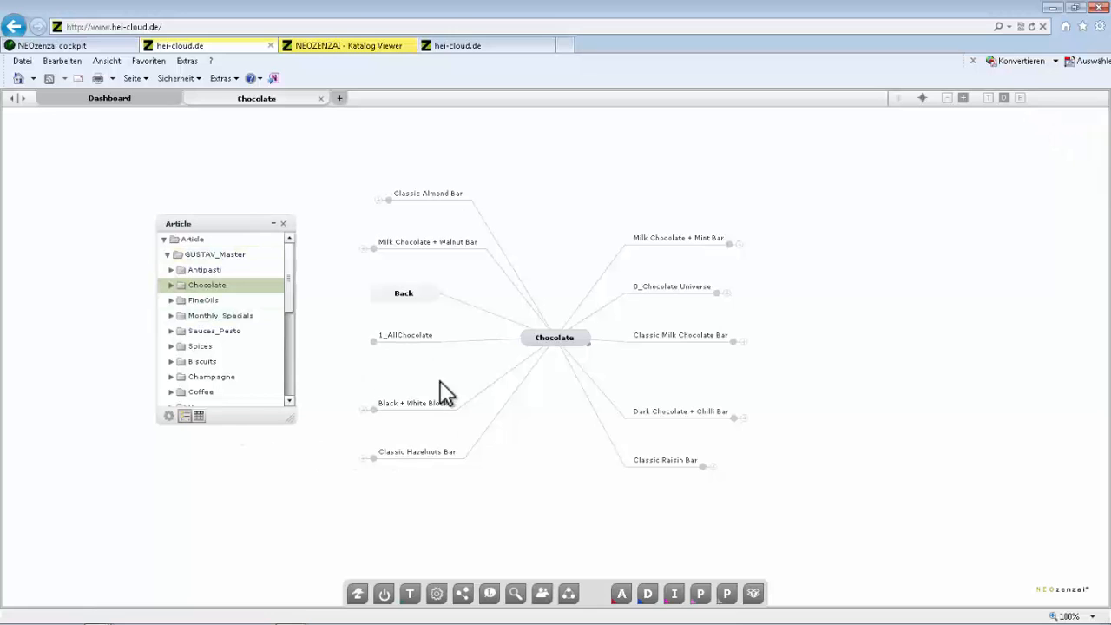
Open Black + White Block from the variants of 1_AllChocolate and show its images, with the Article window moved aside
left_click(399, 337)
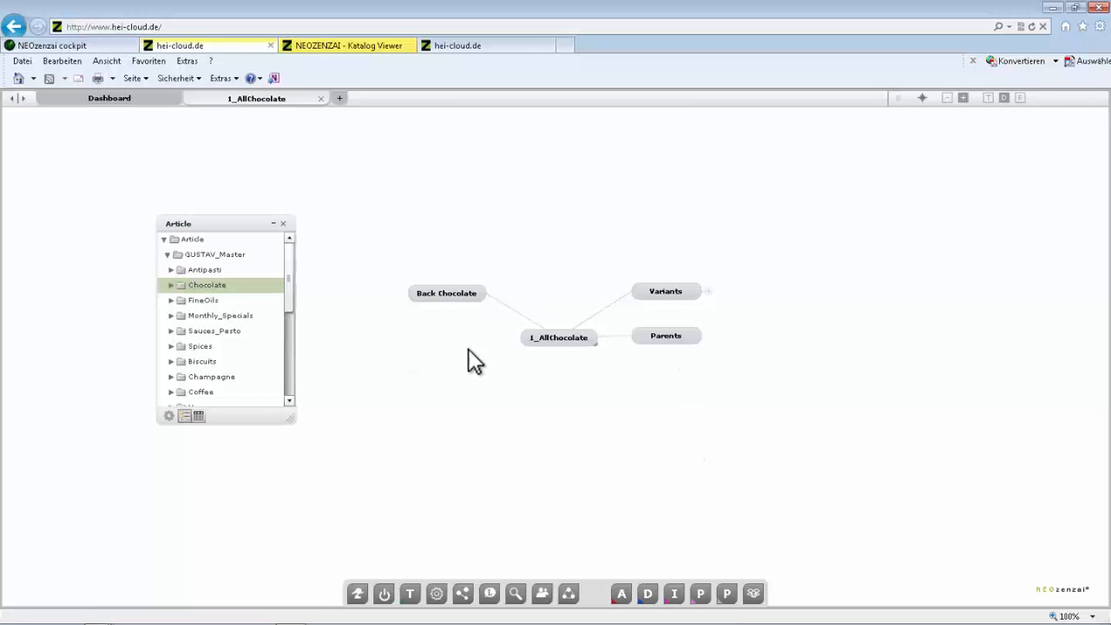
left_click(708, 292)
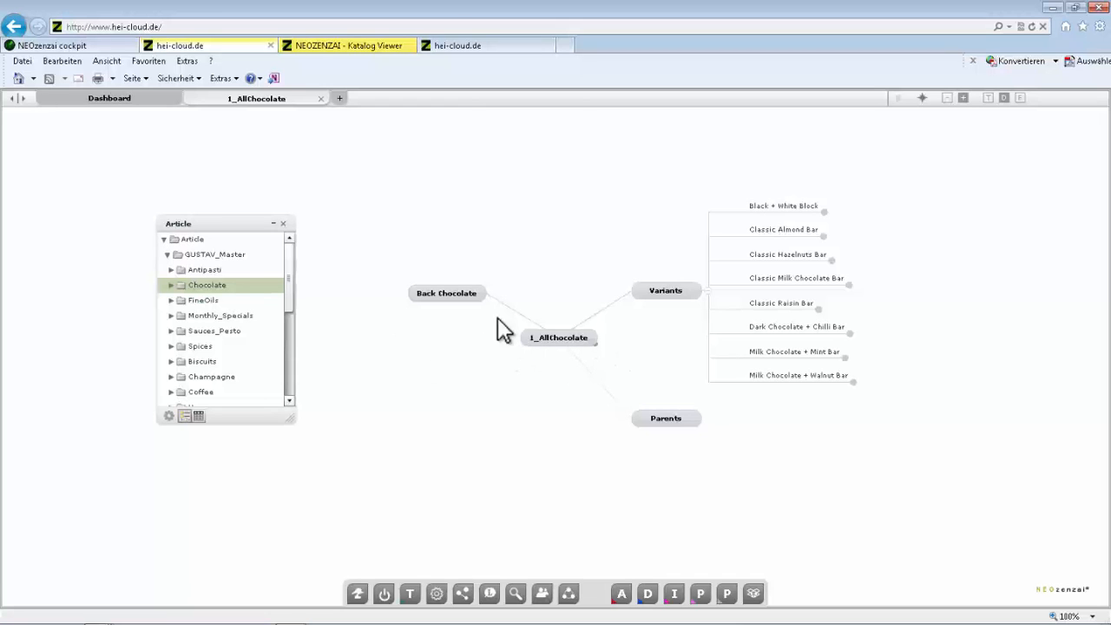
left_click(780, 206)
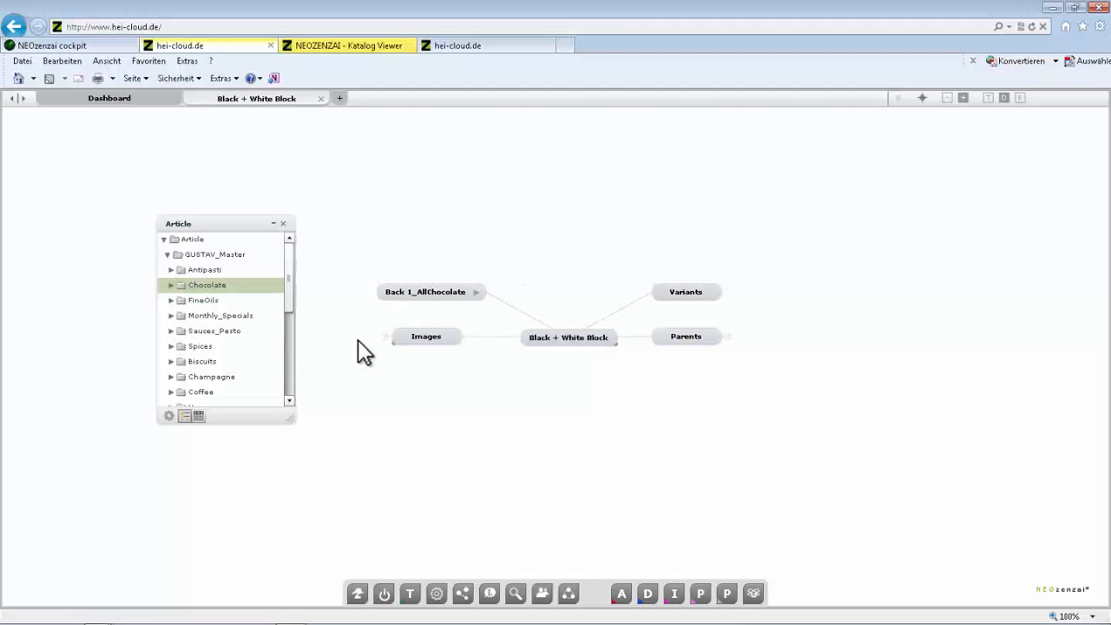
left_click(385, 336)
left_click_drag(239, 224, 185, 229)
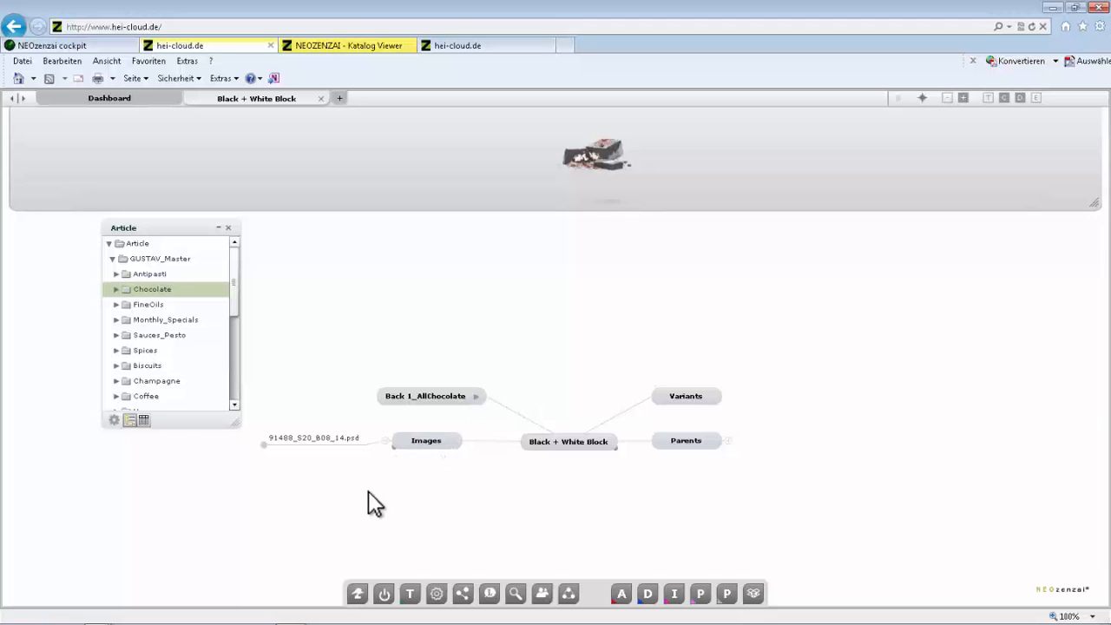
Go back to the Chocolate category and open 0_Chocolate Universe with its linked images expanded
left_click(414, 396)
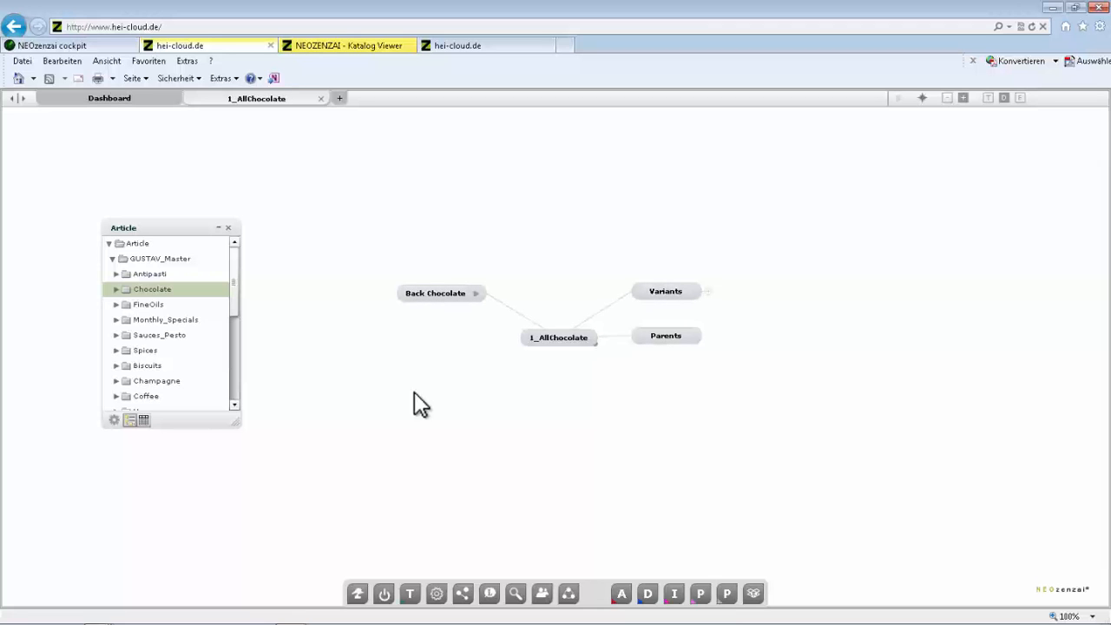
left_click(450, 293)
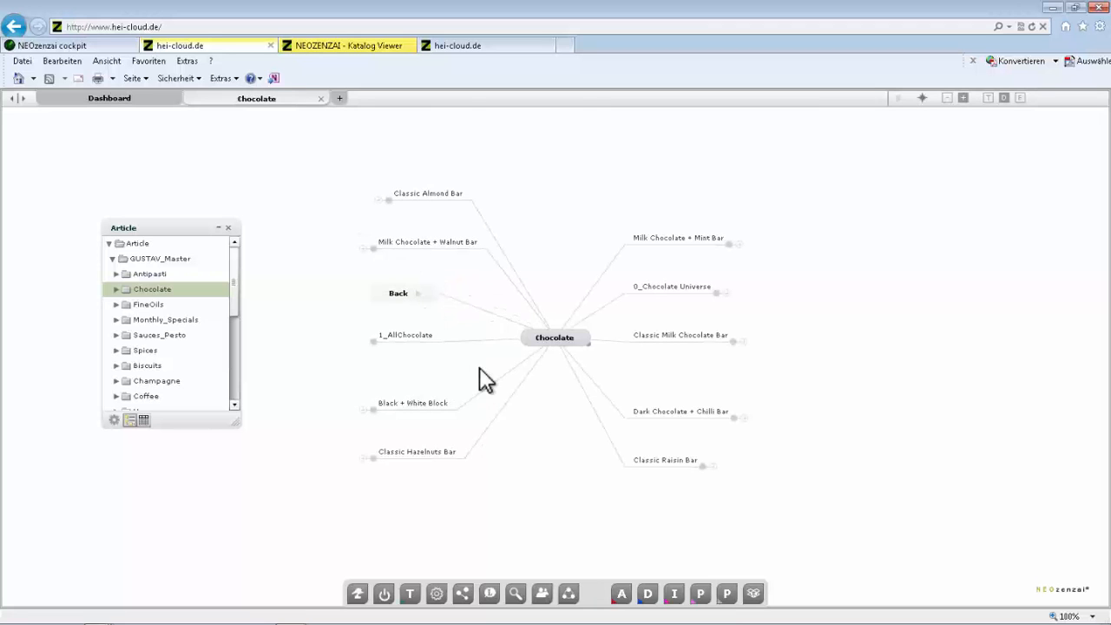
left_click(663, 289)
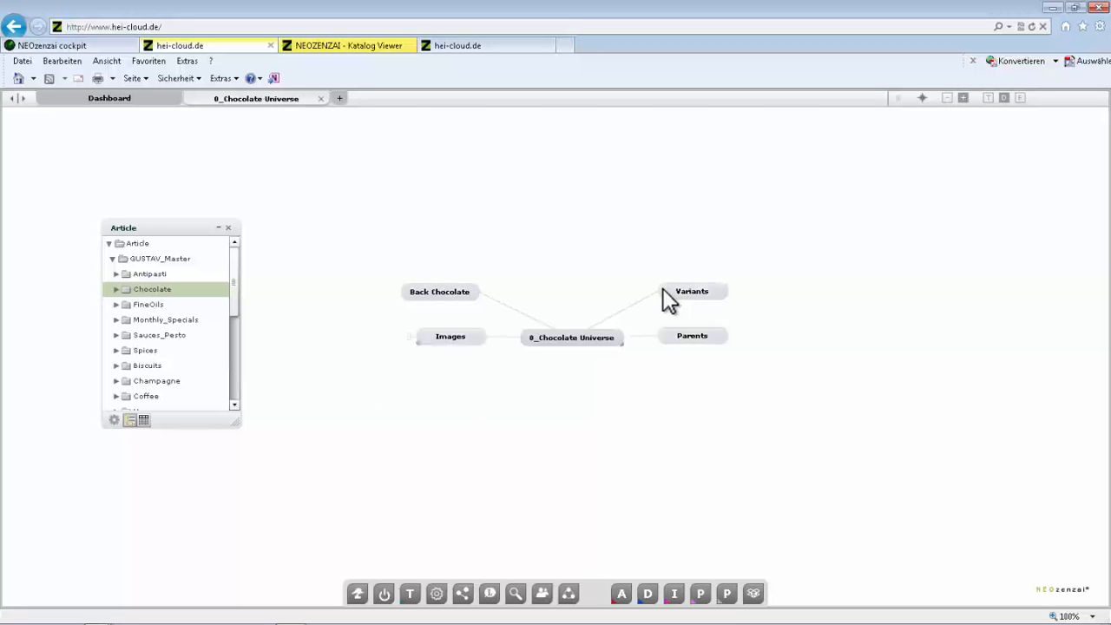
left_click(412, 337)
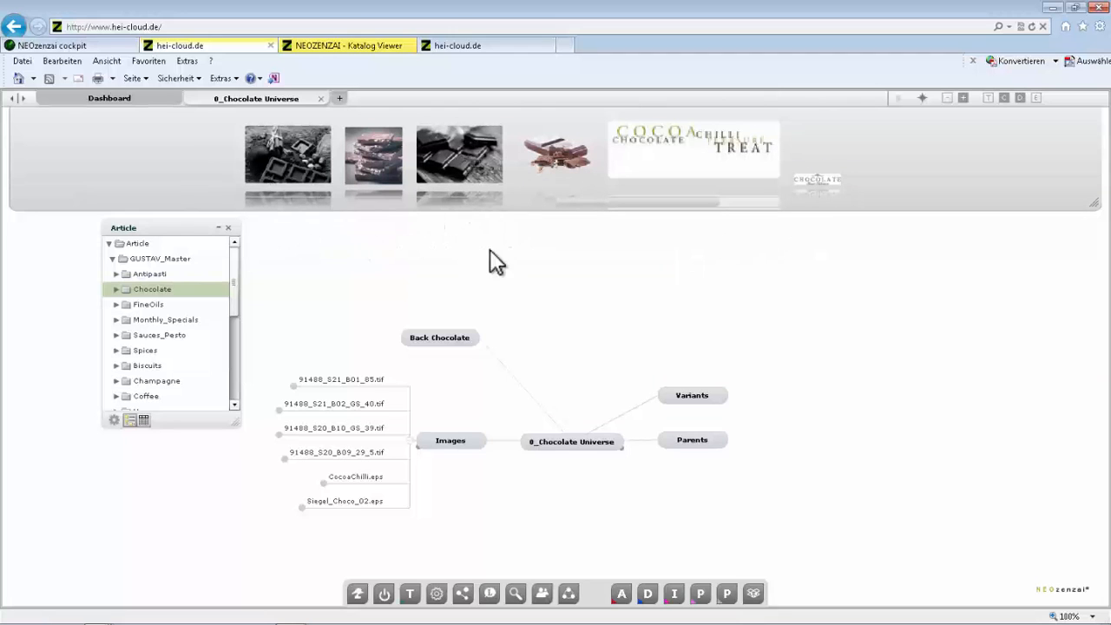
Switch 0_Chocolate Universe from the mind map to the grid view and move the Toolbar window clear of the images
left_click(988, 98)
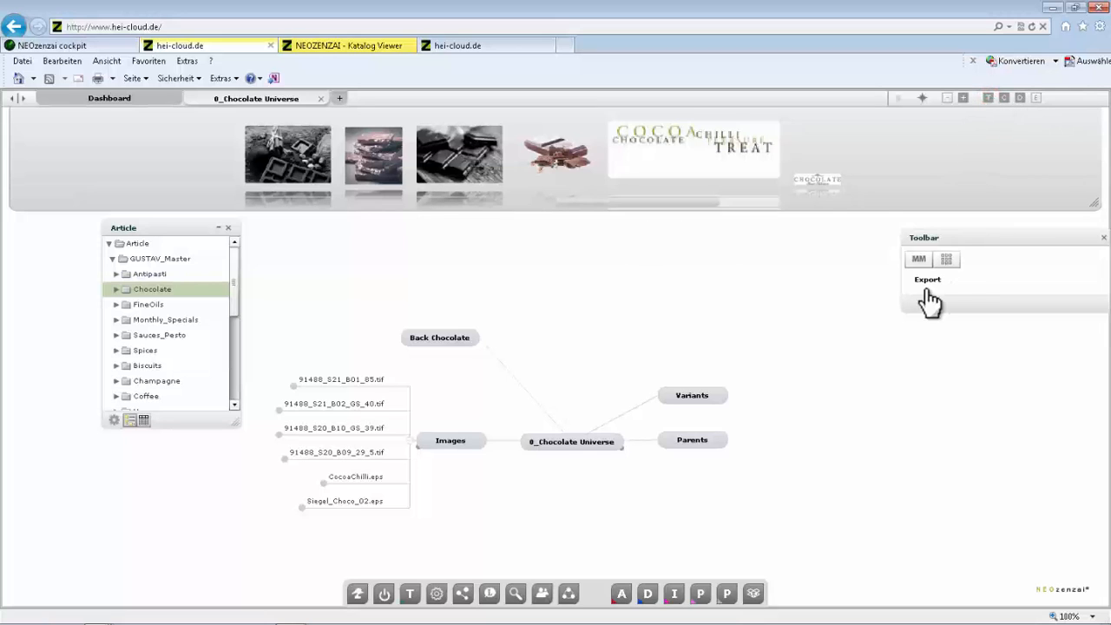
left_click(952, 264)
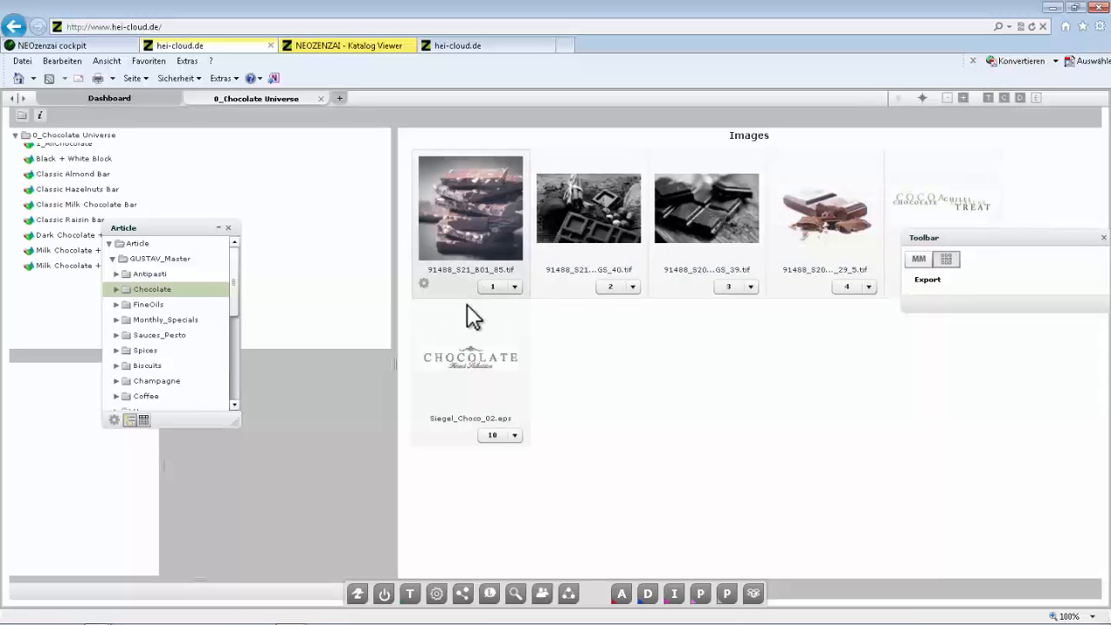
left_click_drag(979, 241, 914, 341)
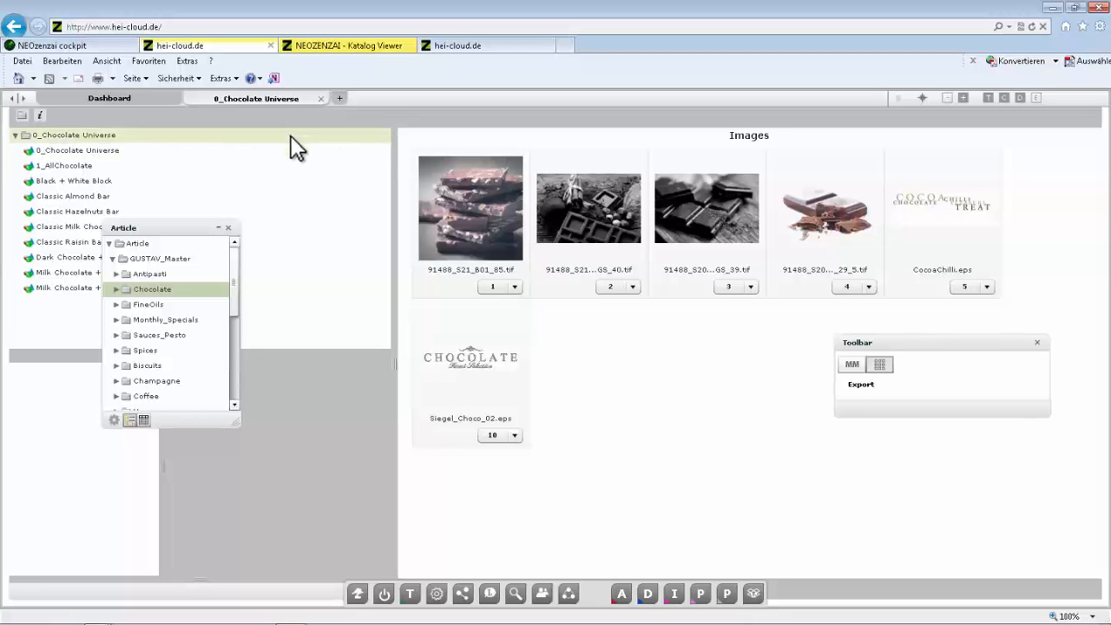
Open the Images library and expand Gustav_Master and its Catalog folder down to the files in Antipasti
left_click(674, 595)
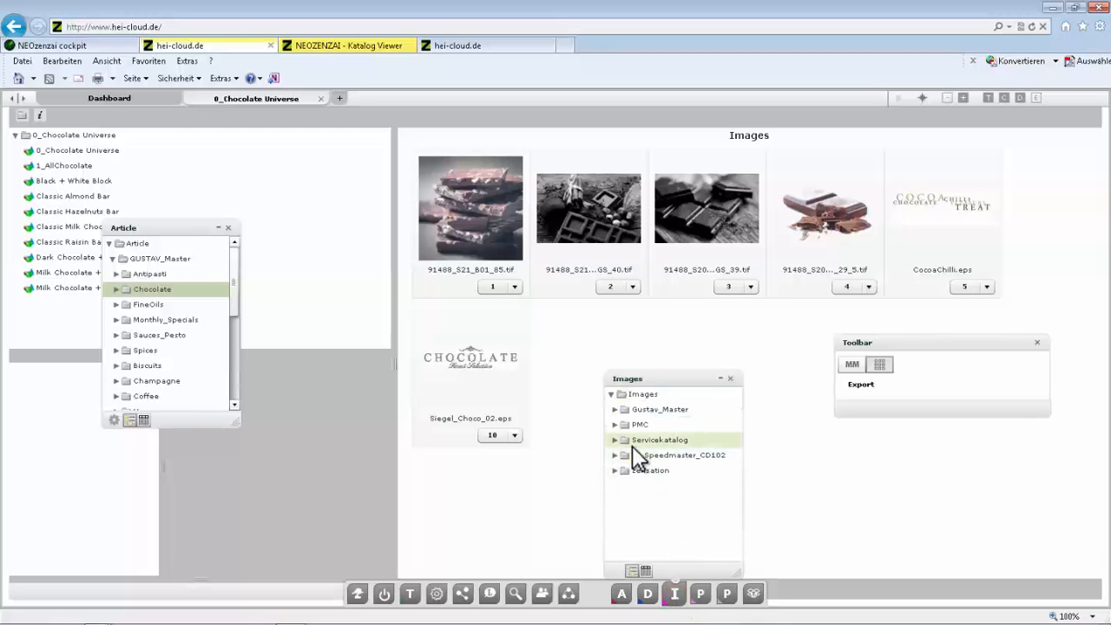
left_click(614, 409)
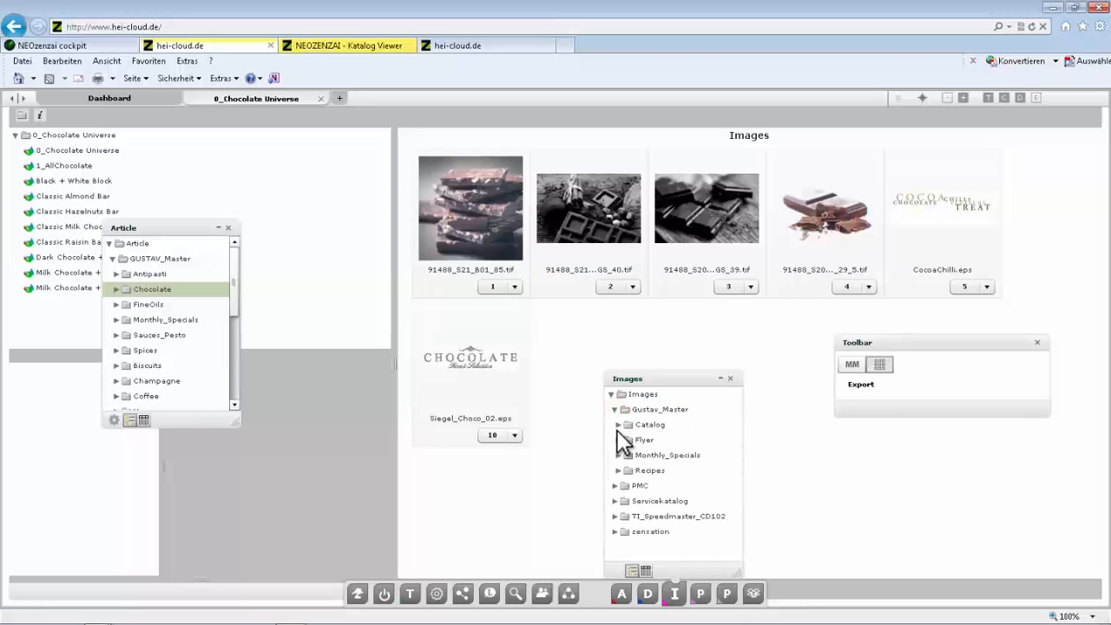
left_click(618, 424)
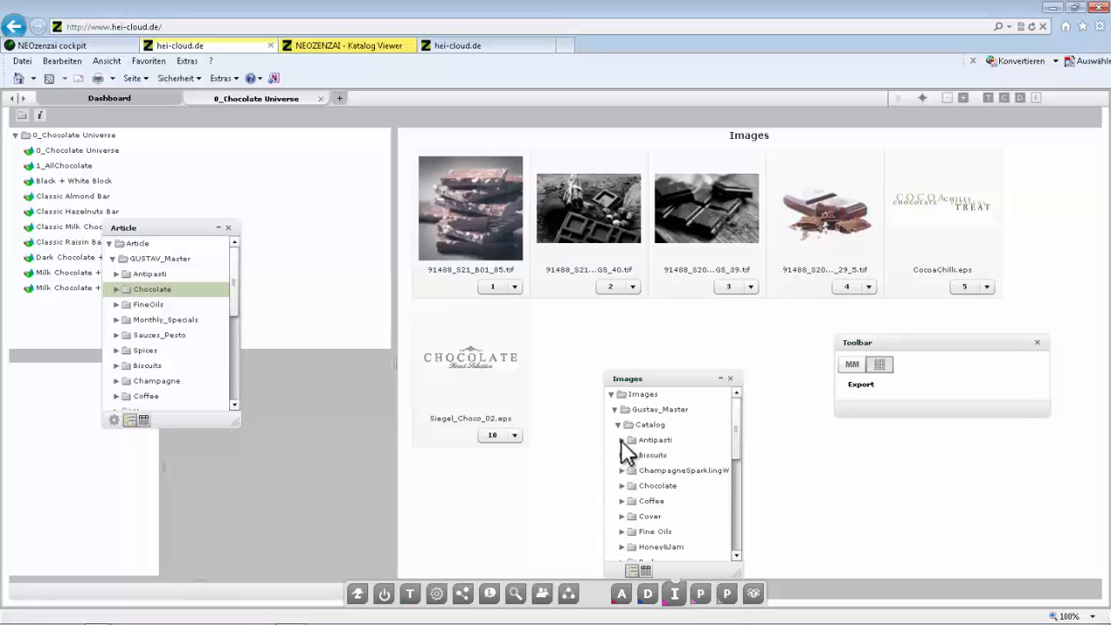
left_click(621, 440)
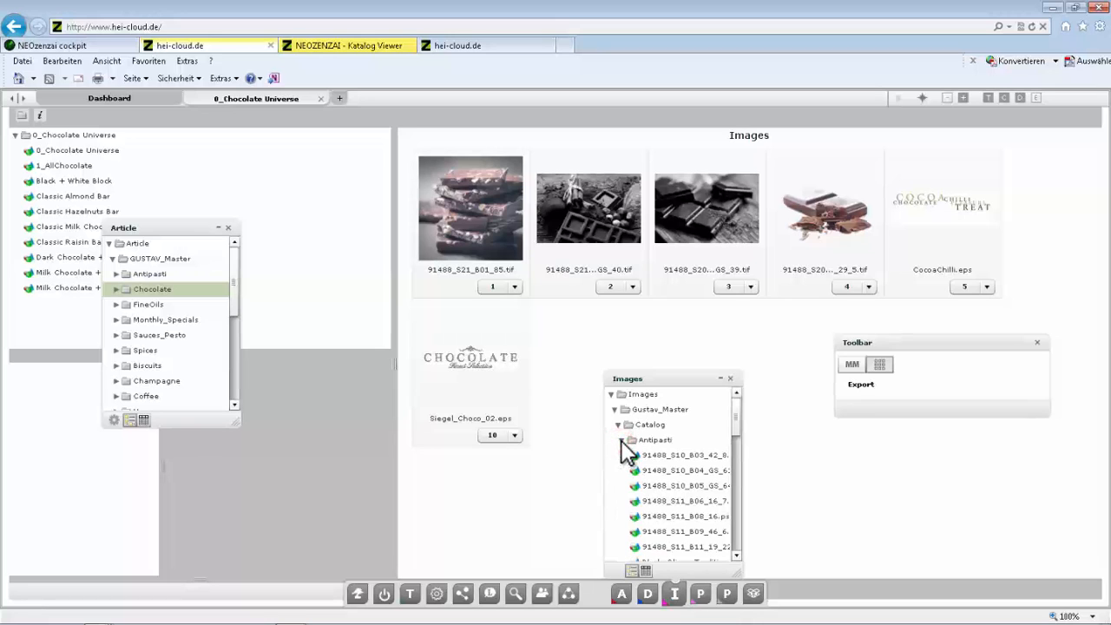
Show the available actions for the Antipasti image folder, and close the Images window
left_click(640, 441)
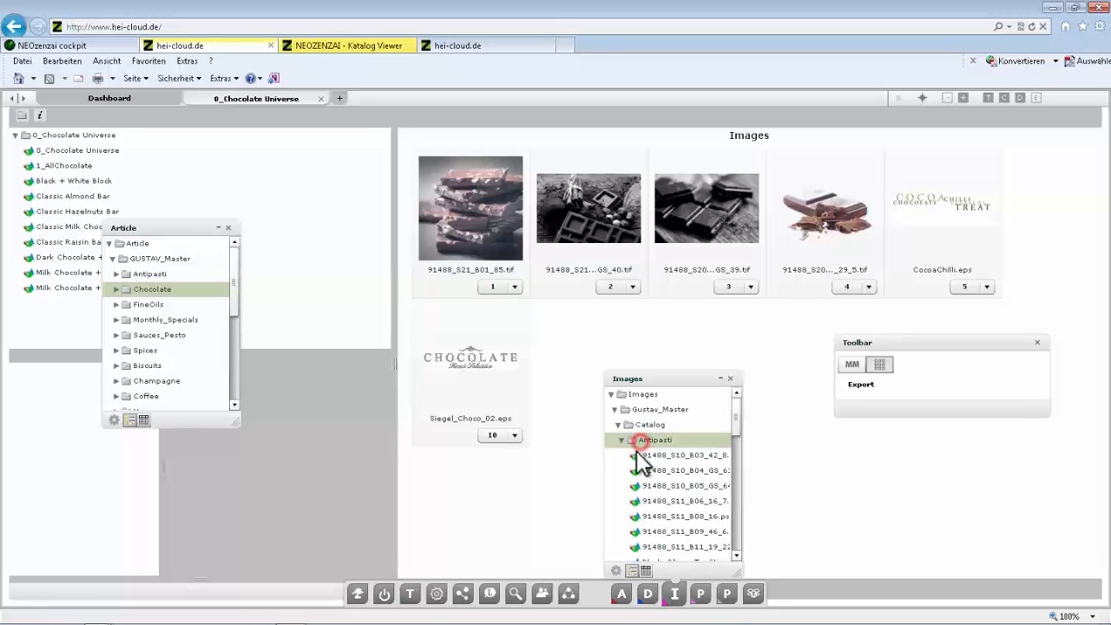
left_click(616, 570)
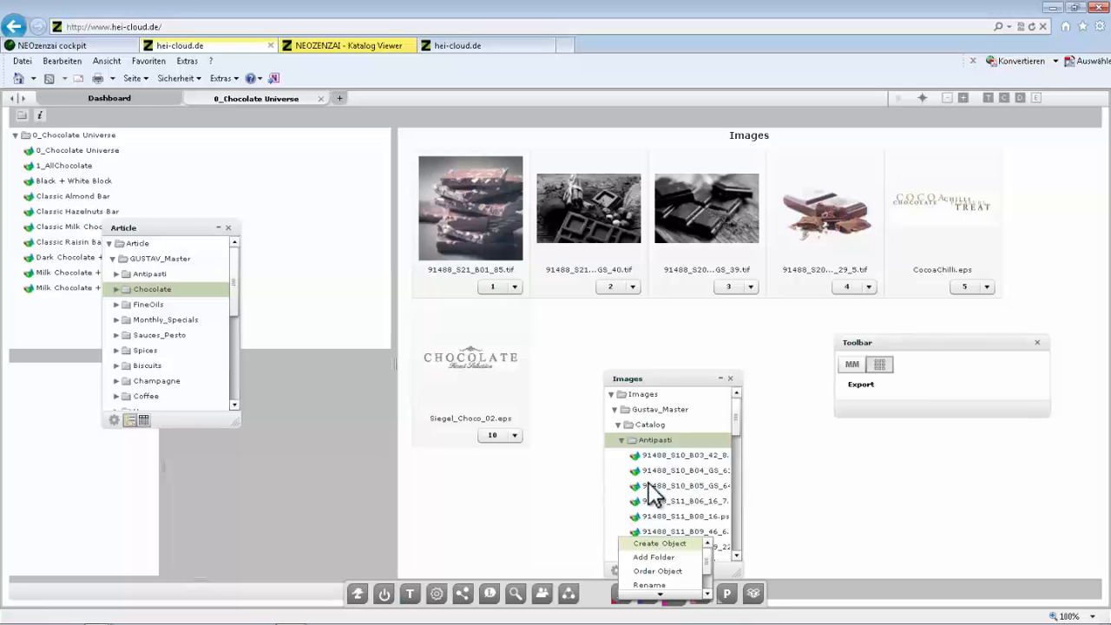
left_click(730, 378)
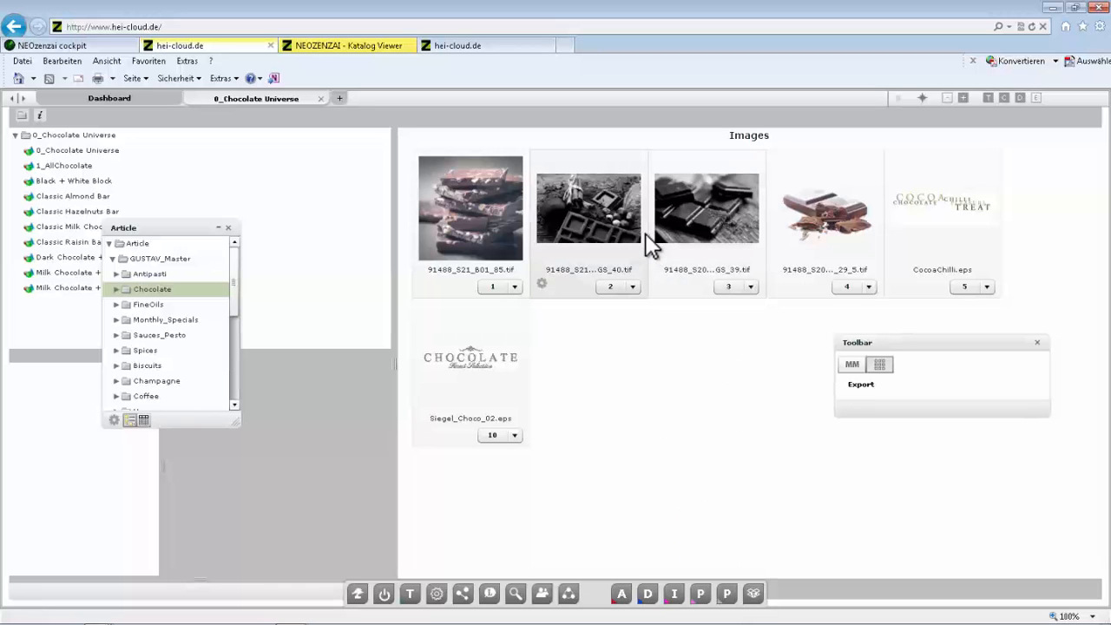
Open the search, close the Toolbar window covering it, and limit the search to Images
left_click(519, 596)
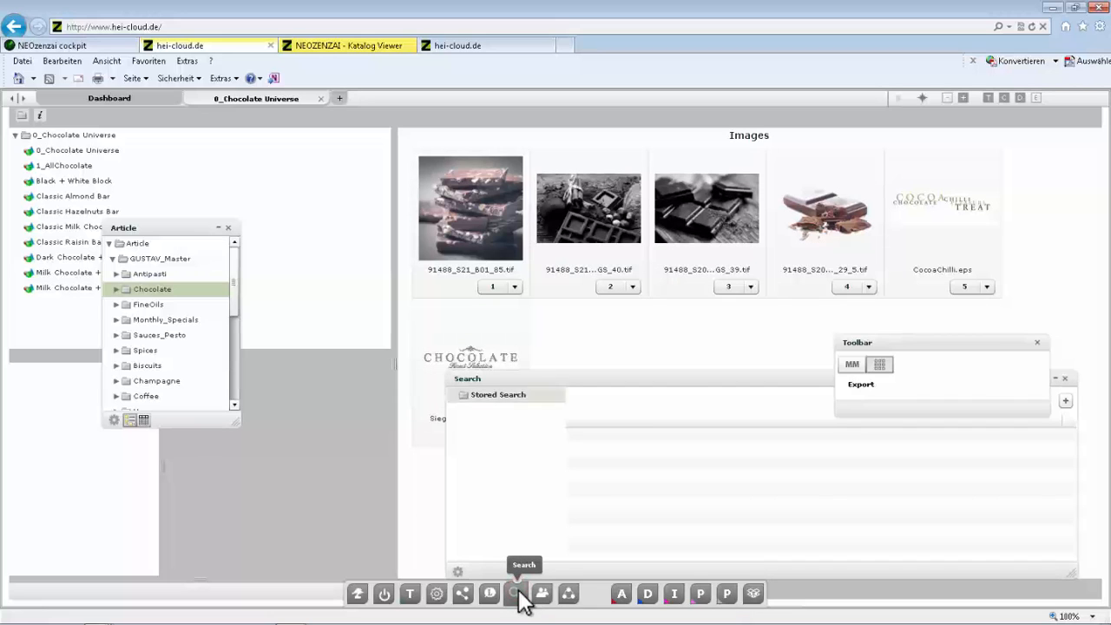
left_click(1038, 343)
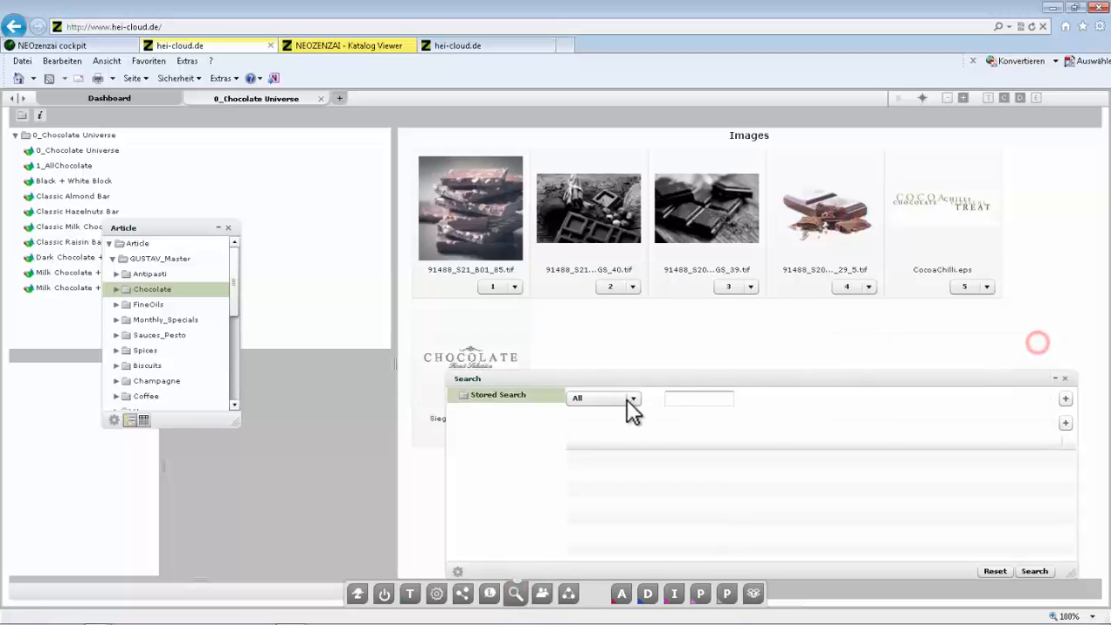
left_click(592, 399)
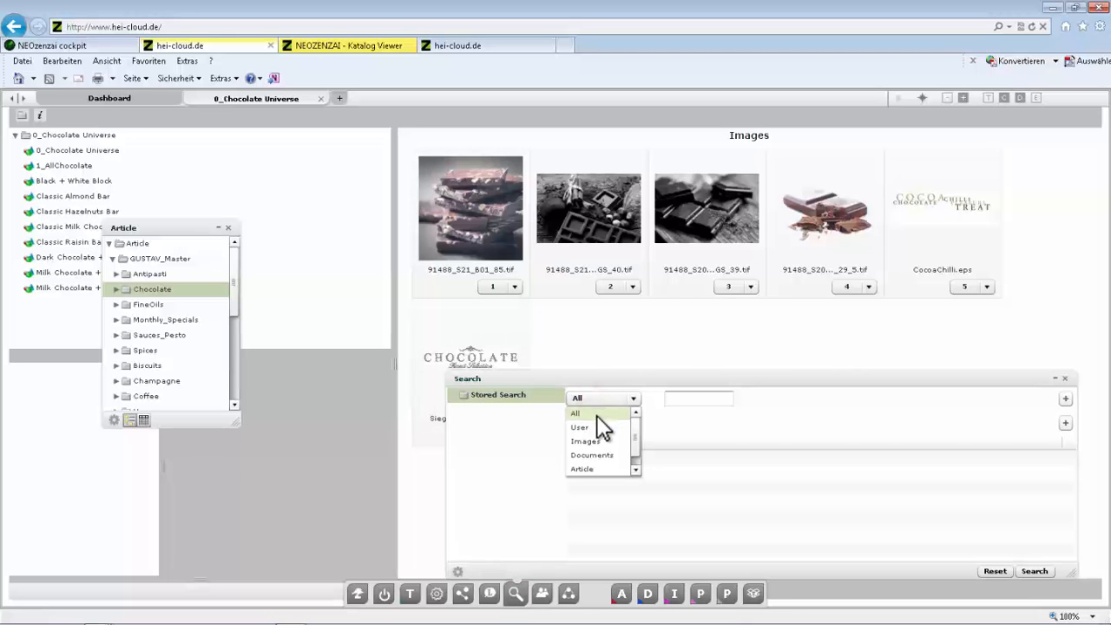
left_click(593, 441)
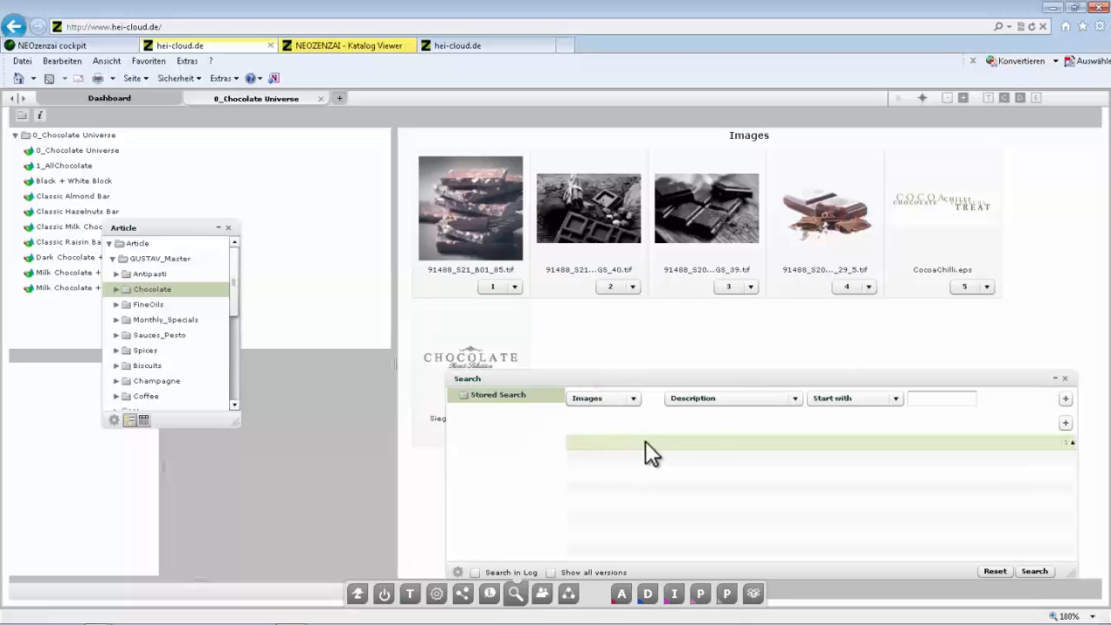
Show the properties that image searches can use as criteria, and close the Search window
left_click(733, 401)
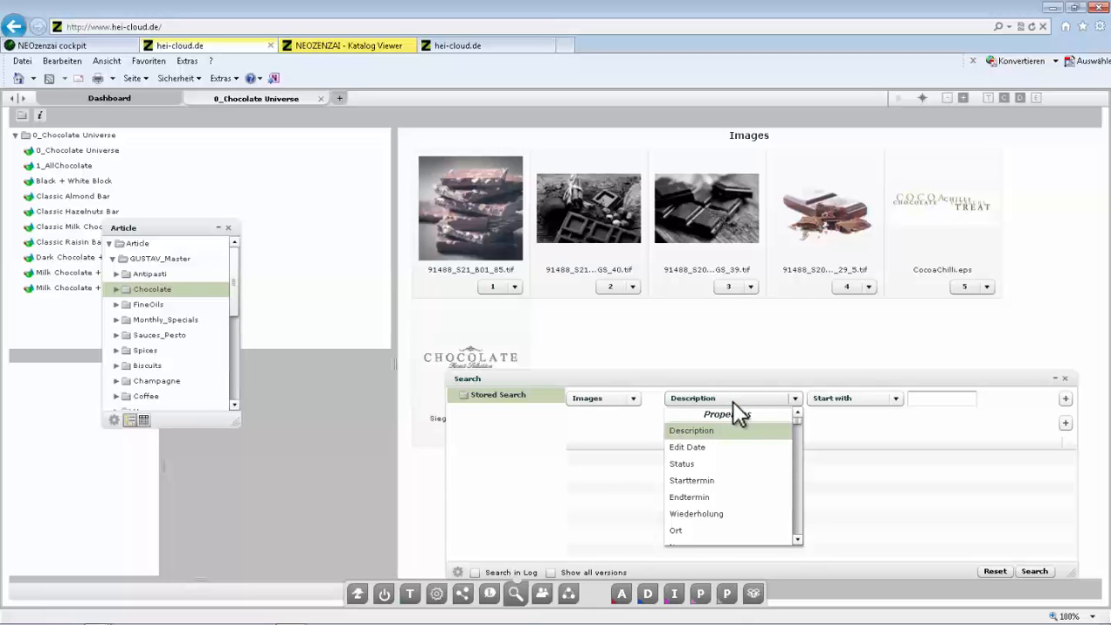
left_click(854, 398)
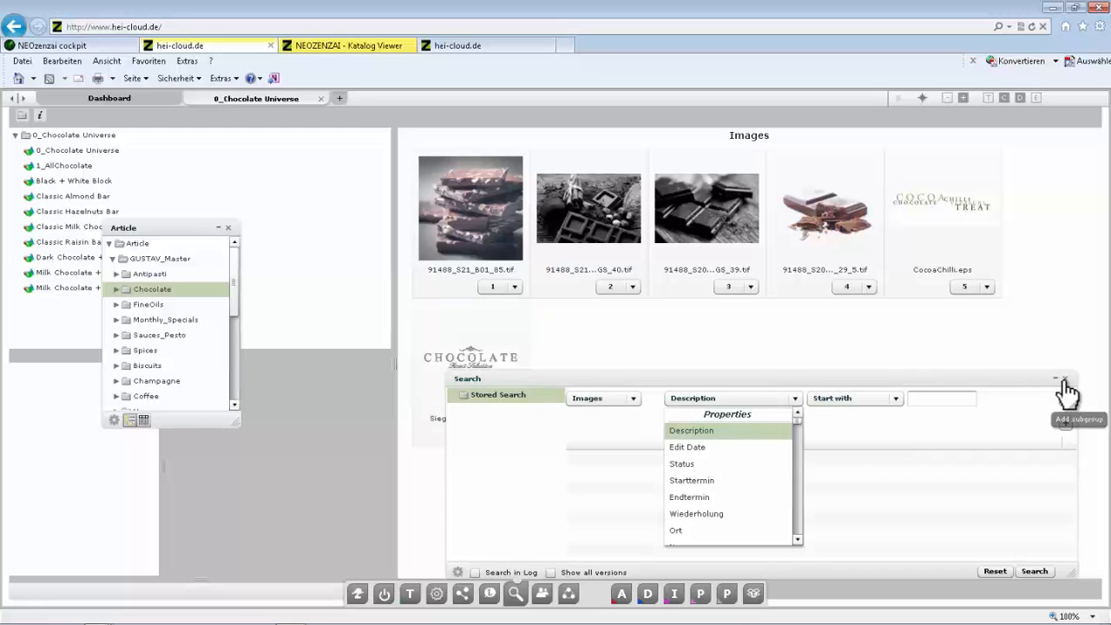
left_click(1062, 380)
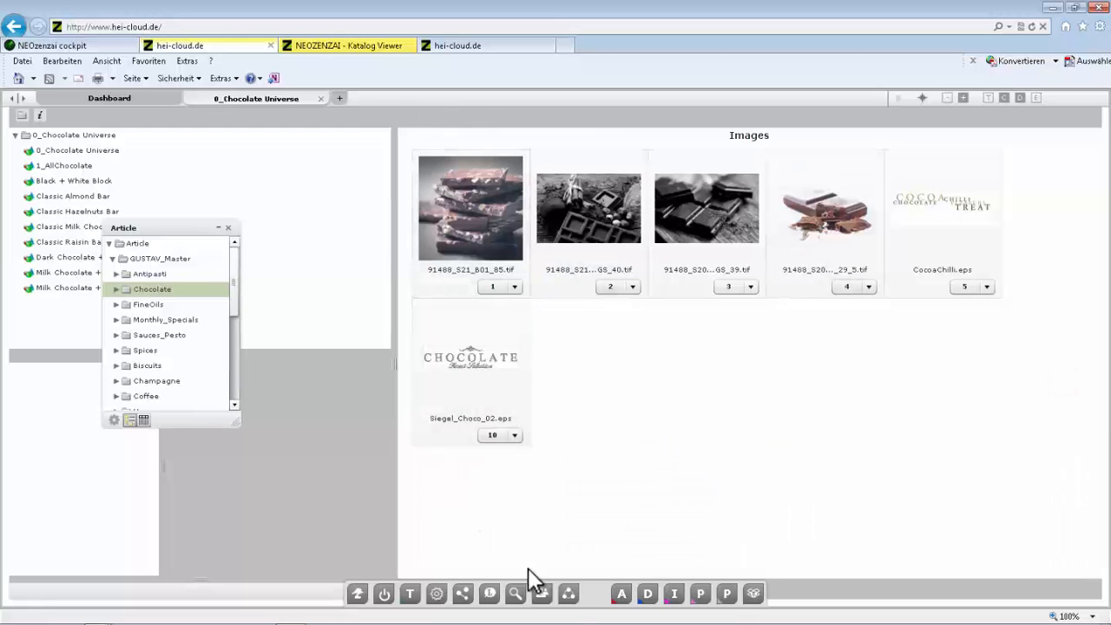
Open the StandardProduction workflow as a mind map and close the Article window to make room for it
left_click(569, 592)
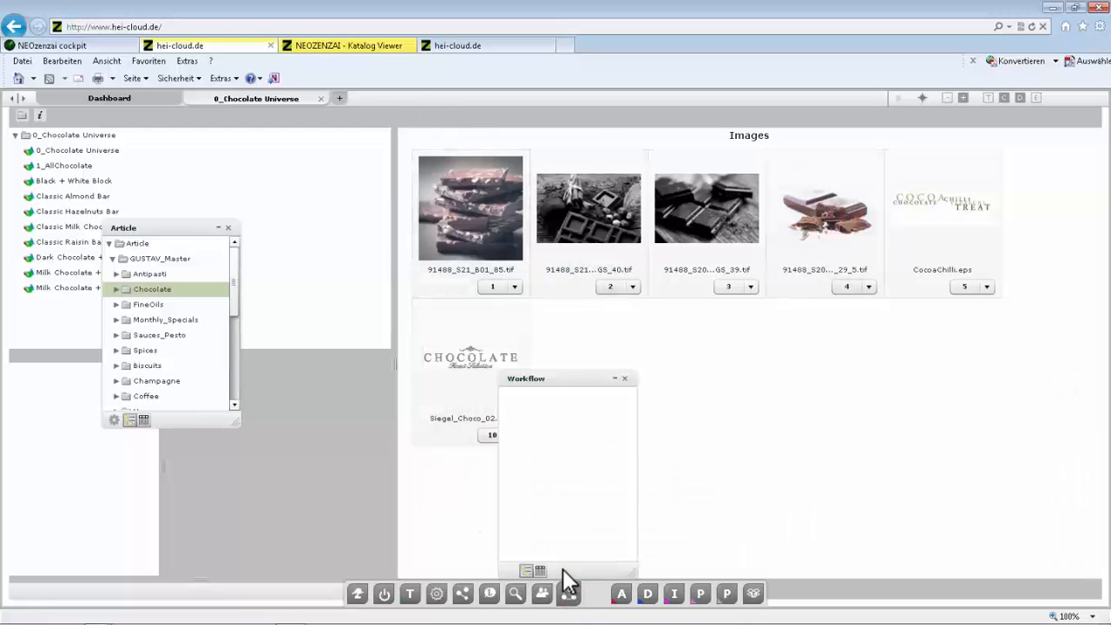
left_click(525, 409)
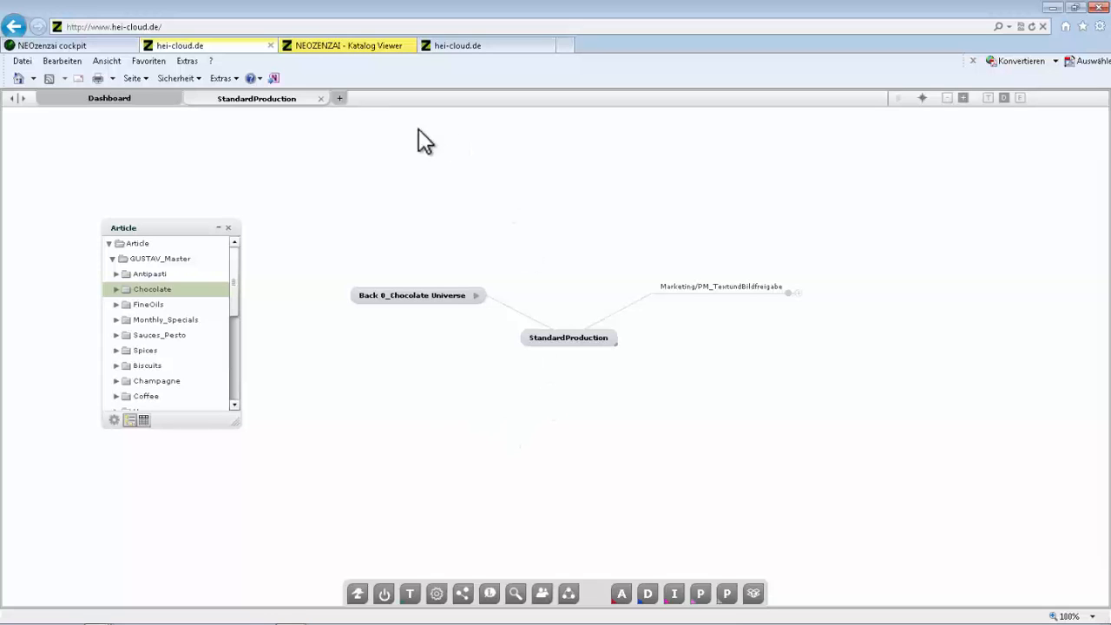
left_click(229, 228)
left_click_drag(574, 341, 425, 343)
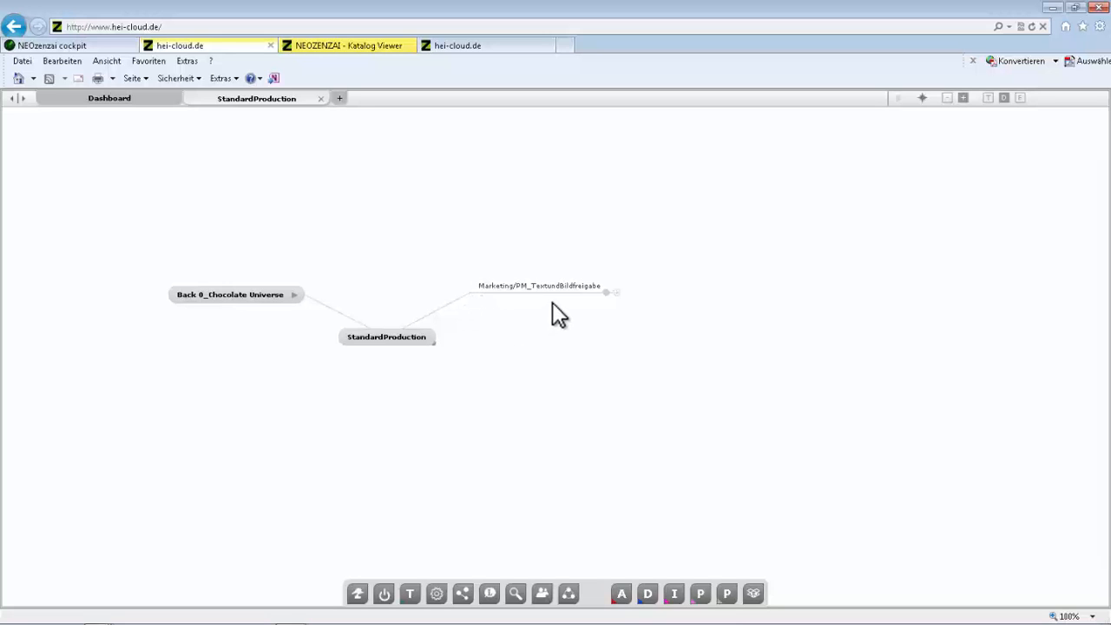
Expand Marketing/PM_TextundBildfreigabe and its Yes branch, including the outcomes of Bilder pruefen and Layouterstellung
left_click(615, 294)
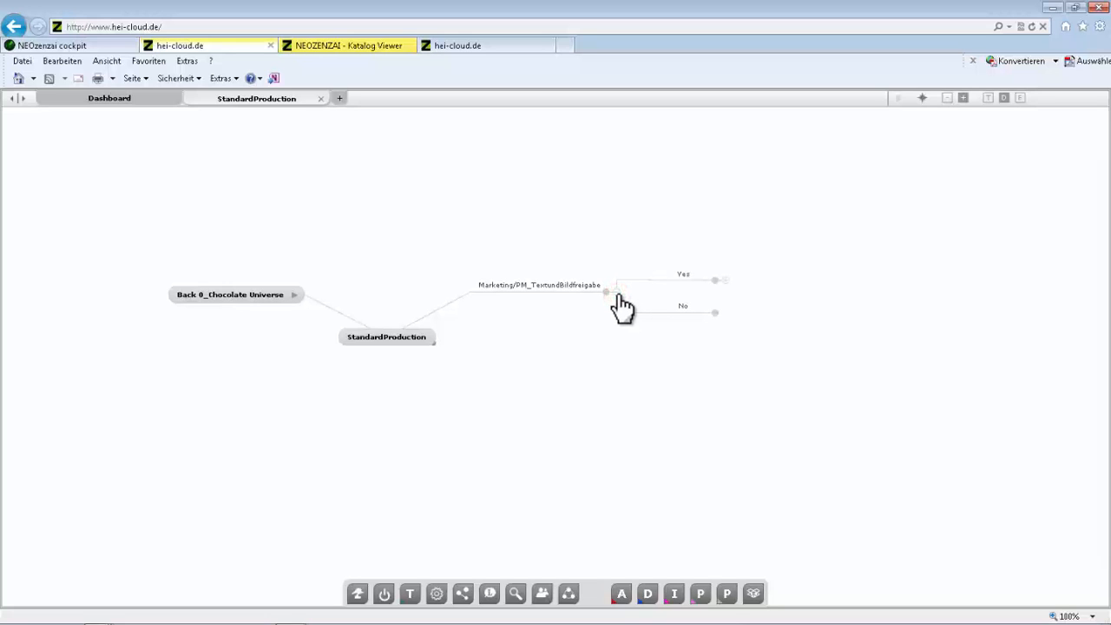
left_click(724, 282)
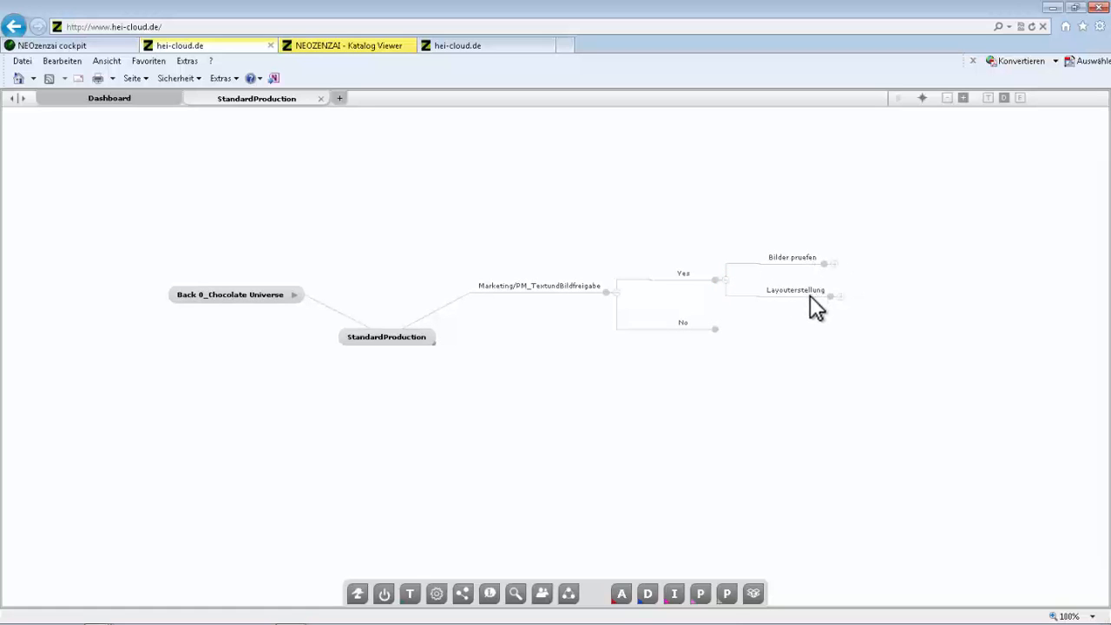
left_click(828, 262)
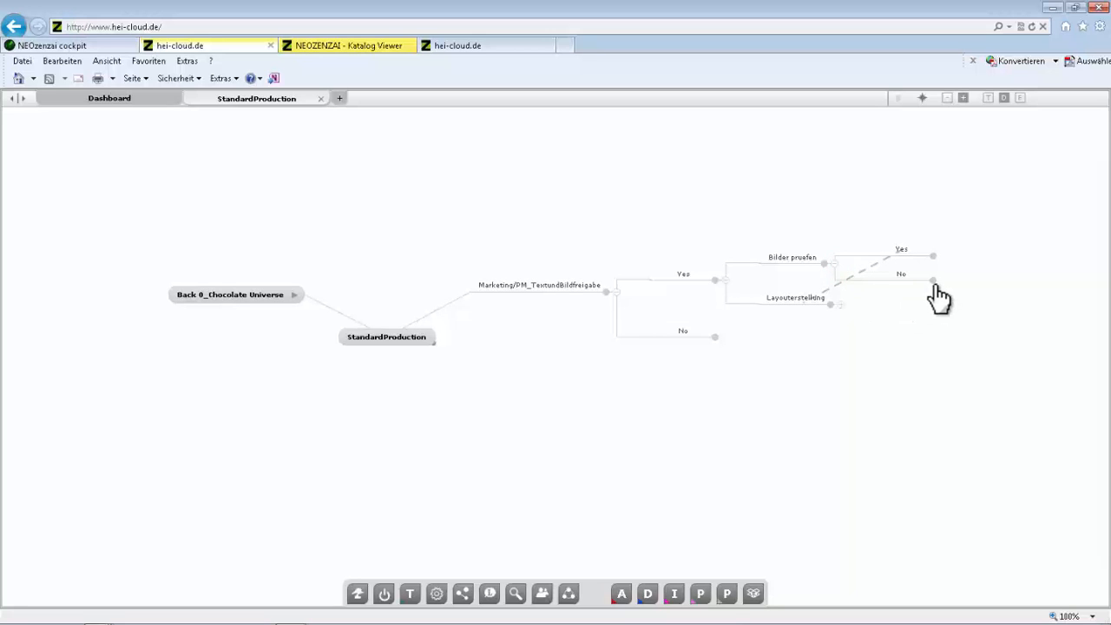
left_click(839, 307)
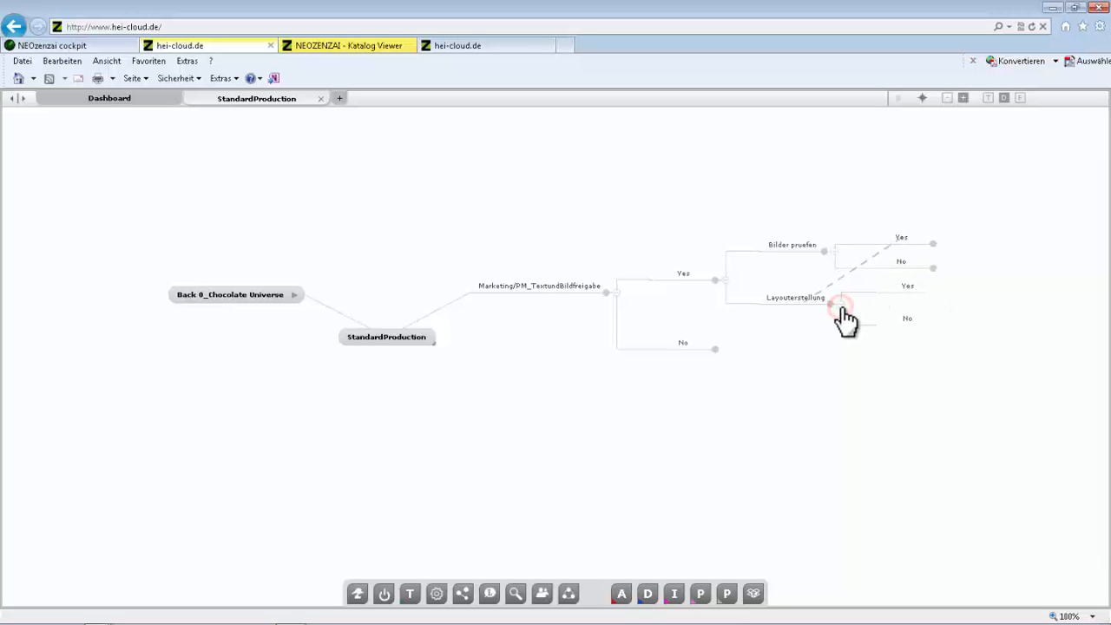
Expand the Yes branch of Layouterstellung, Freigabe durch Redaktion, and its Yes branch up to Digitalproduktion
left_click(948, 295)
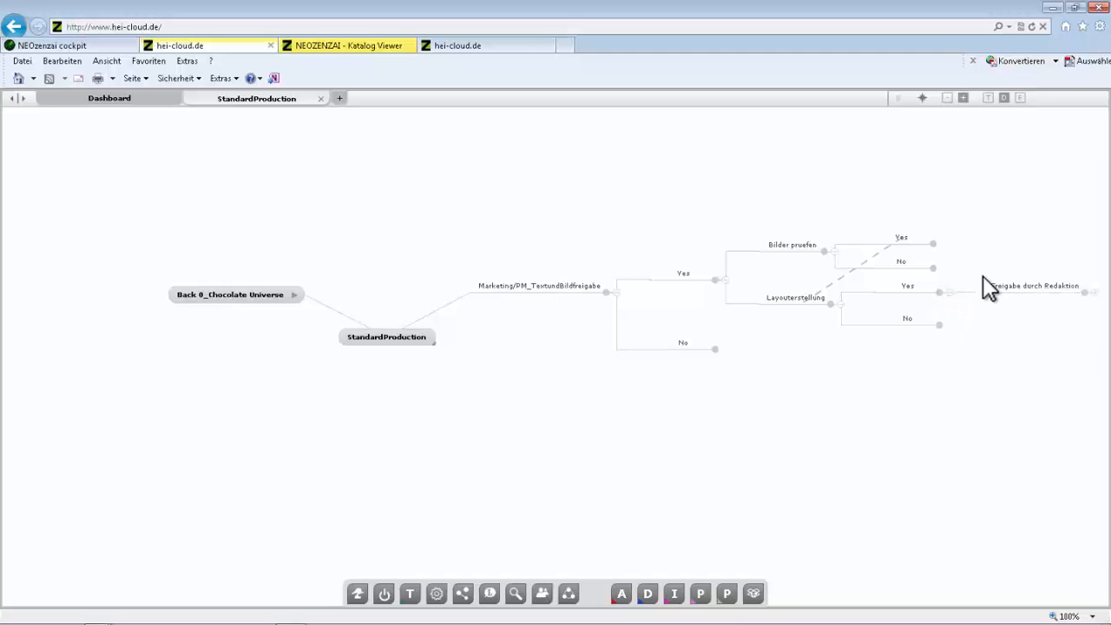
left_click(1093, 293)
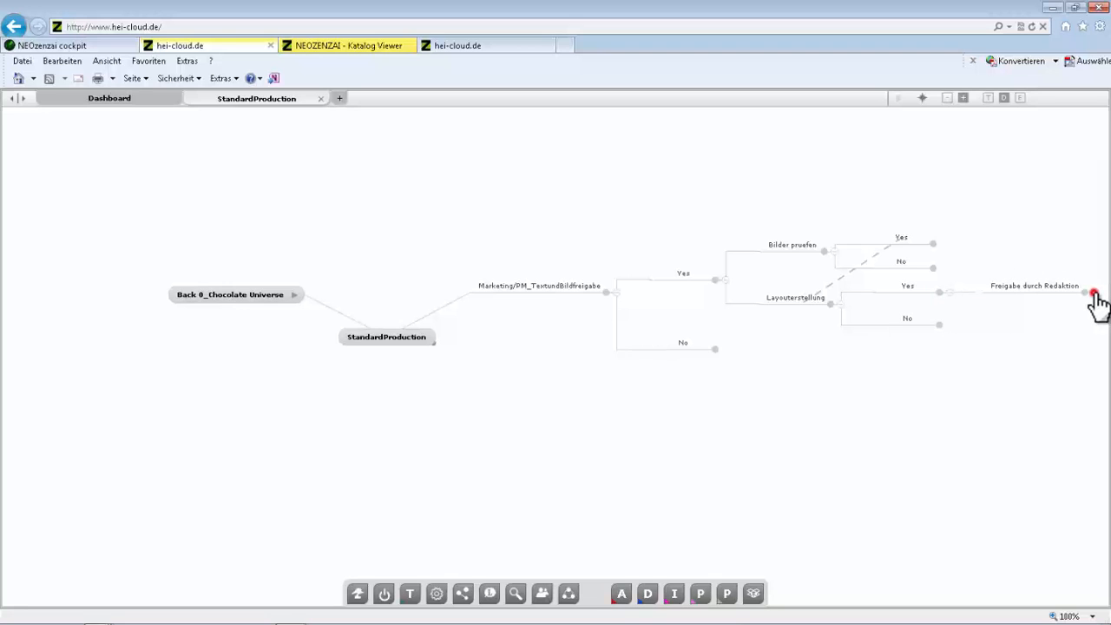
left_click(920, 98)
left_click(1002, 176)
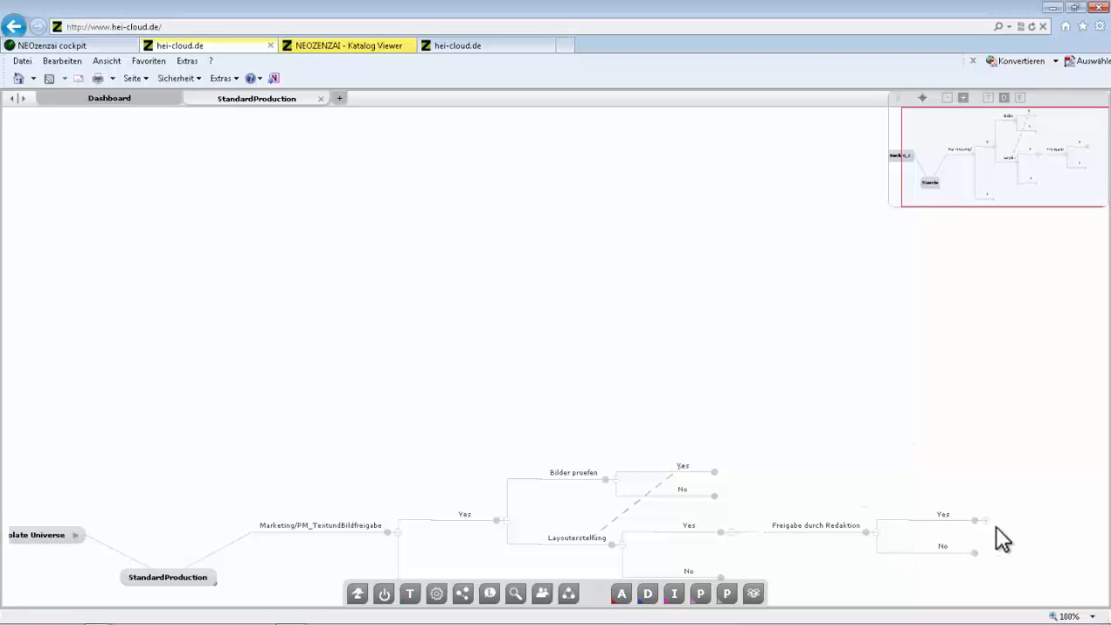
left_click(984, 523)
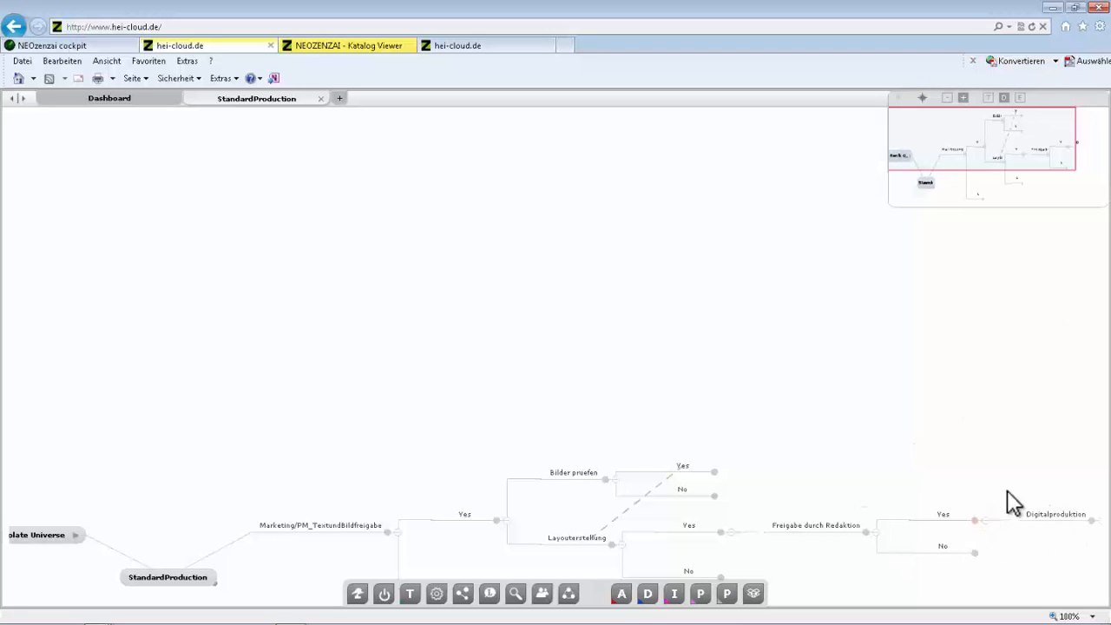